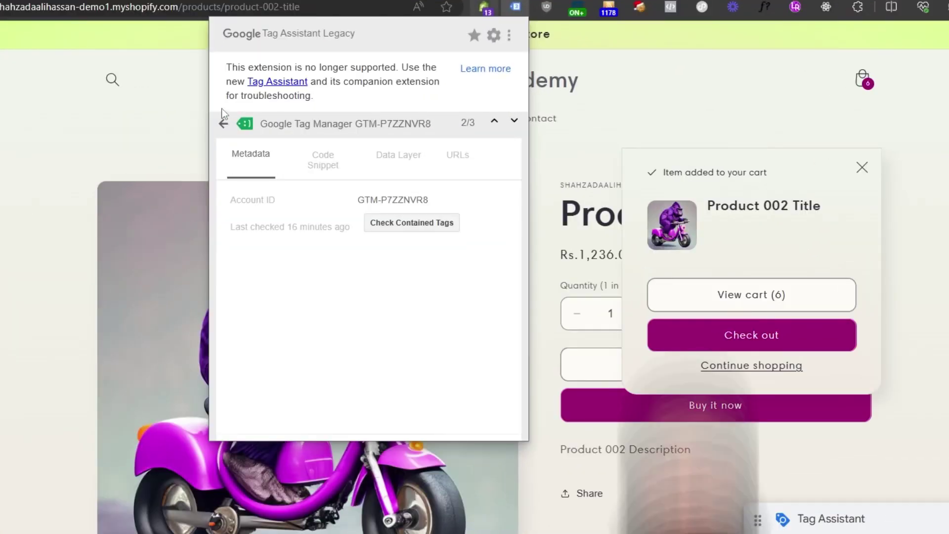
Go back to the tag analysis results and open the first Google Tag Manager container's metadata
{"action": "left_click", "coordinate": [281, 117]}
{"action": "left_click", "coordinate": [317, 182]}
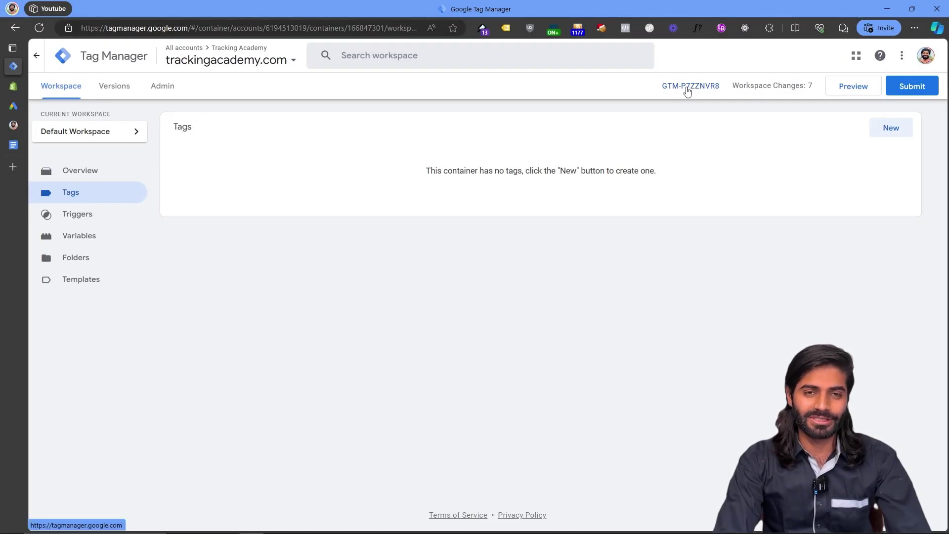
Copy the container's head install snippet from Install Google Tag Manager and return to Shopify Themes
{"action": "left_click", "coordinate": [687, 88]}
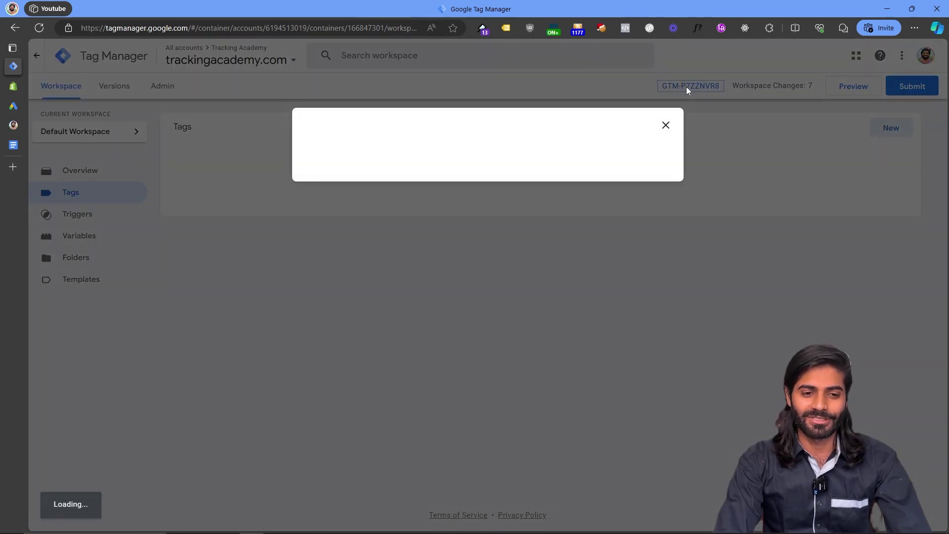
{"action": "left_click", "coordinate": [661, 186]}
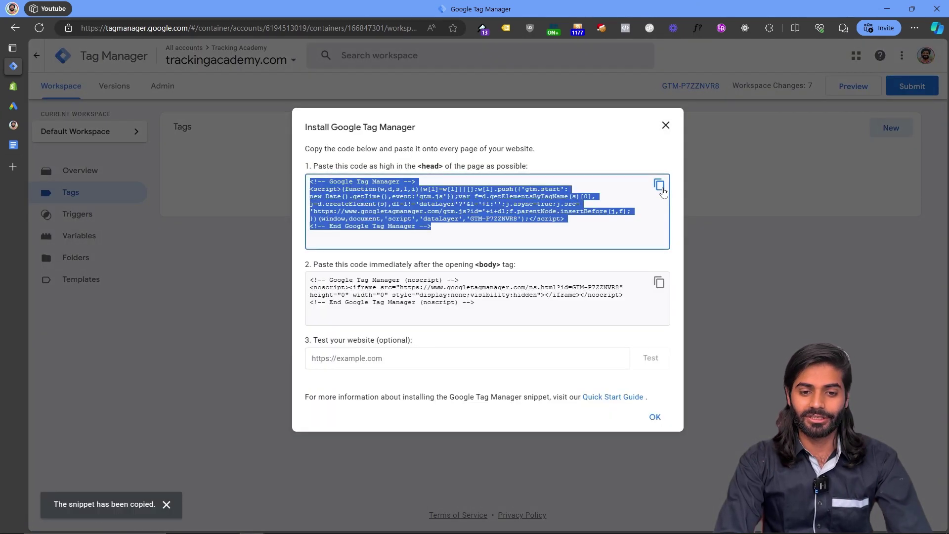
{"action": "left_click", "coordinate": [13, 86]}
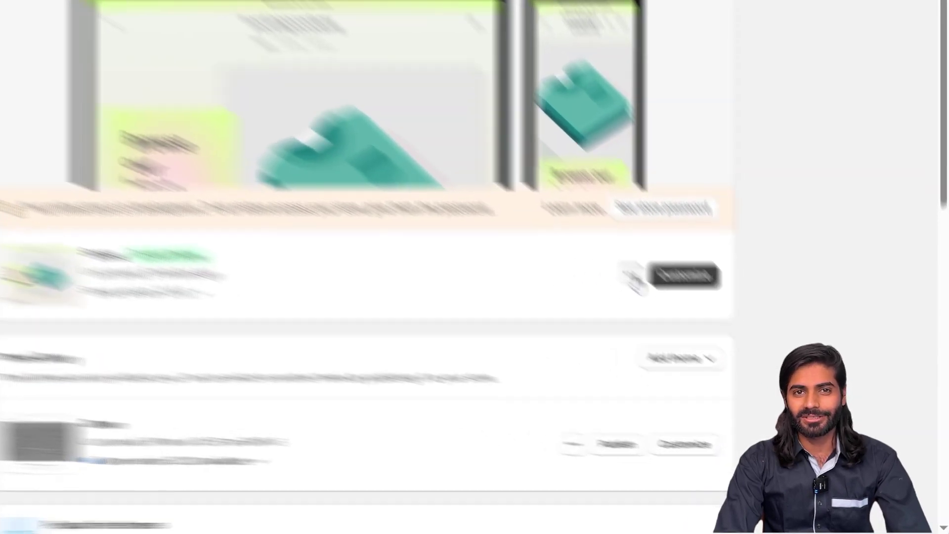
Paste the GTM head snippet right after the <head> tag in the Sense theme's theme.liquid
{"action": "left_click", "coordinate": [736, 355]}
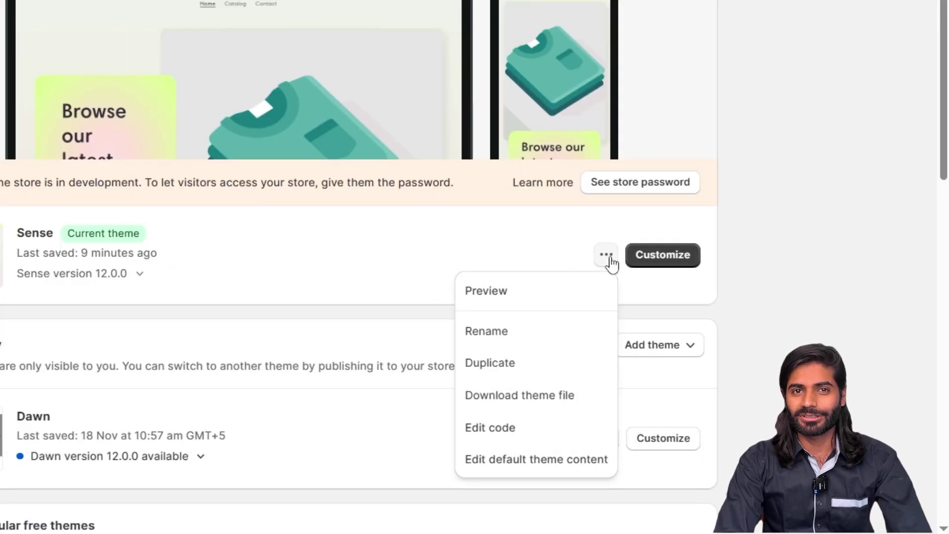
{"action": "left_click", "coordinate": [504, 437]}
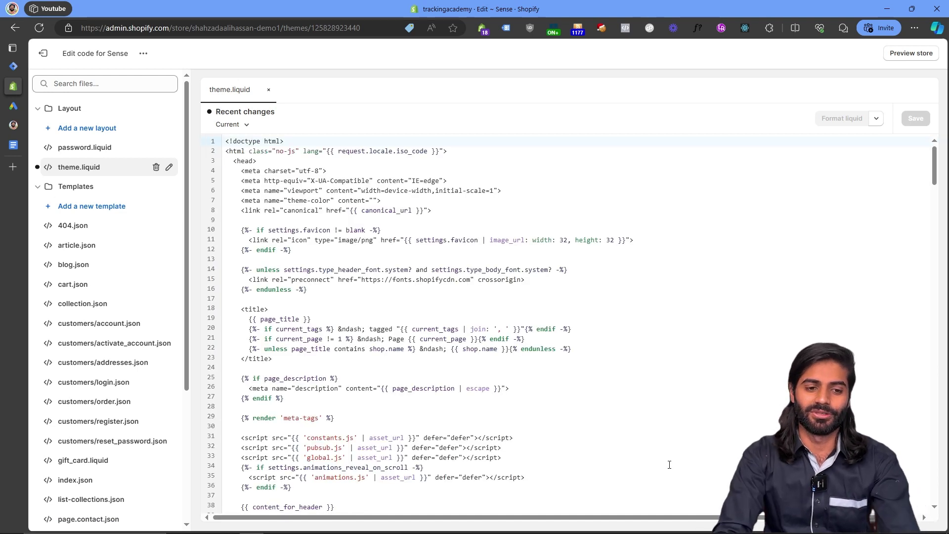
{"action": "left_click", "coordinate": [270, 163]}
{"action": "key", "text": "Return"}
{"action": "key", "text": "Return"}
{"action": "left_click", "coordinate": [270, 164]}
{"action": "key", "text": "Return"}
{"action": "key", "text": "Return"}
{"action": "key", "text": "ctrl+v"}
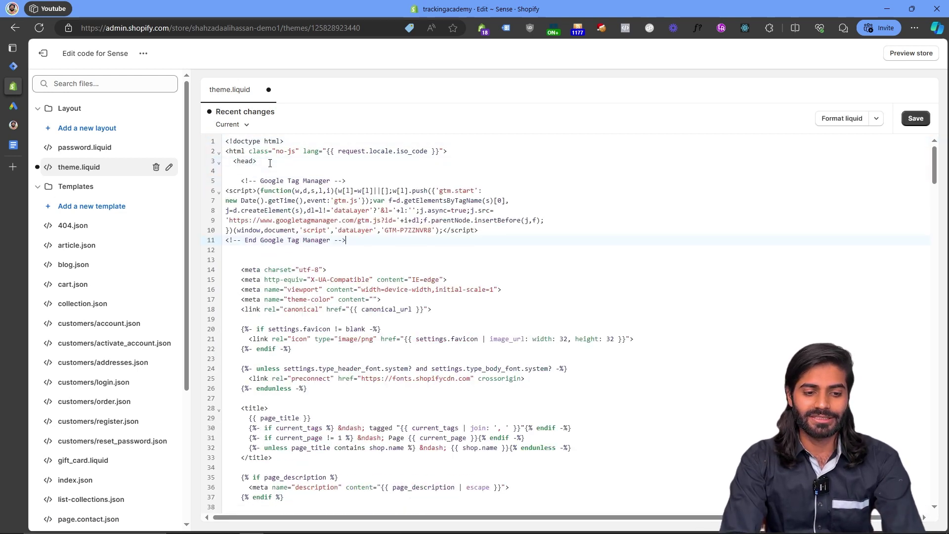
Copy the GTM noscript snippet and paste it right after the <body> tag
{"action": "left_click", "coordinate": [20, 66]}
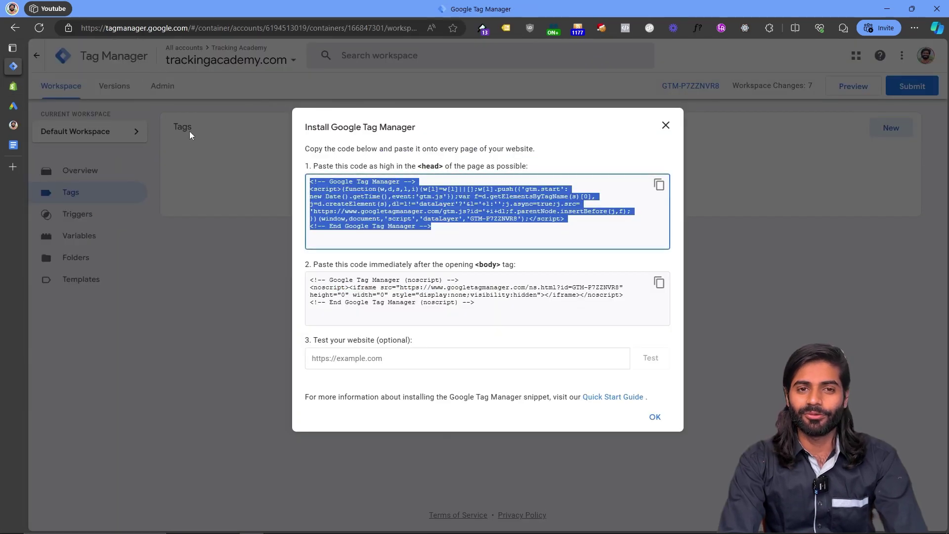
{"action": "left_click", "coordinate": [659, 282]}
{"action": "left_click", "coordinate": [14, 87]}
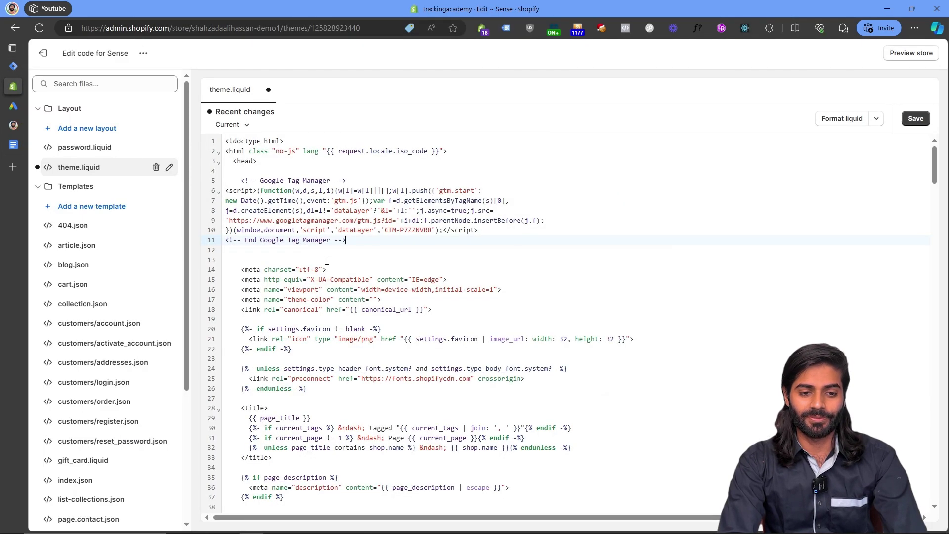
{"action": "key", "text": "ctrl+f"}
{"action": "type", "text": "<bos"}
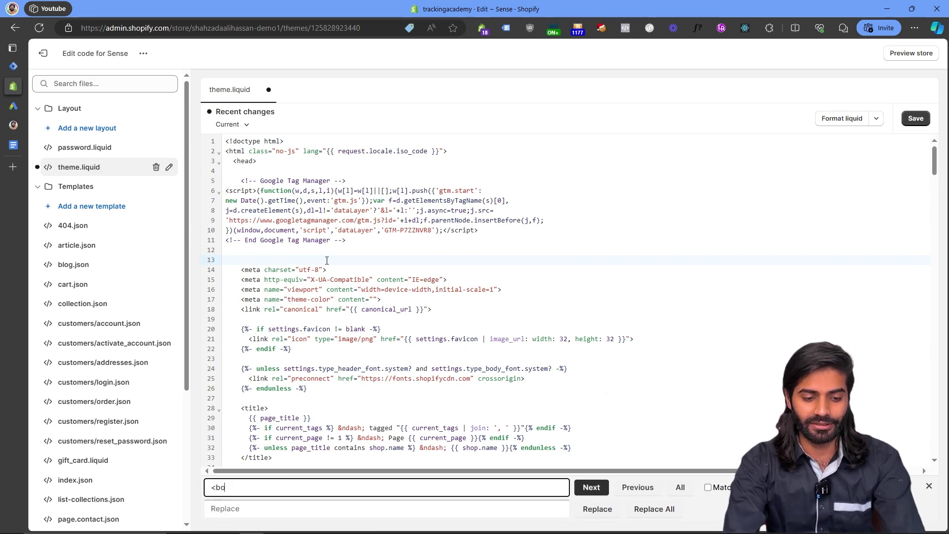
{"action": "key", "text": "Return"}
{"action": "key", "text": "Return"}
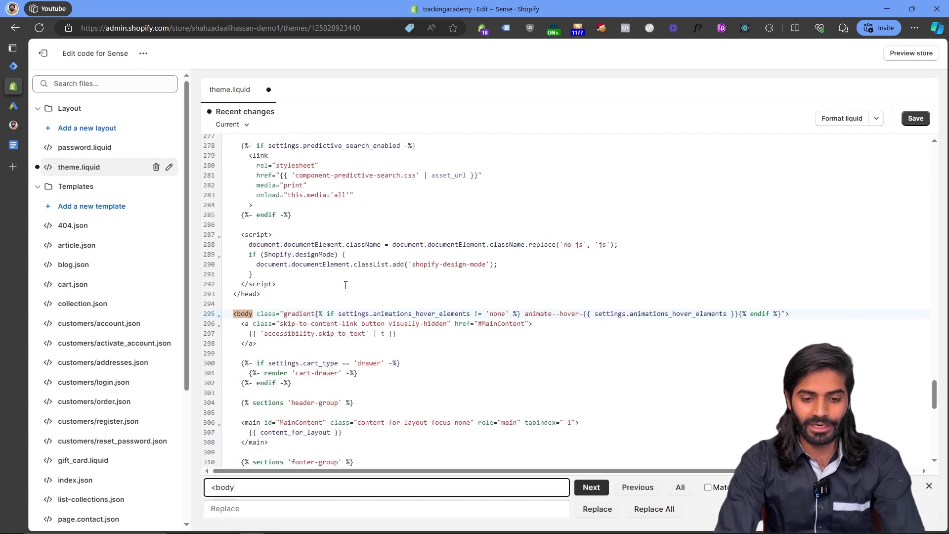
{"action": "key", "text": "Escape"}
{"action": "left_click", "coordinate": [816, 312]}
{"action": "key", "text": "Return"}
{"action": "key", "text": "Return"}
{"action": "key", "text": "Return"}
{"action": "key", "text": "ctrl+v"}
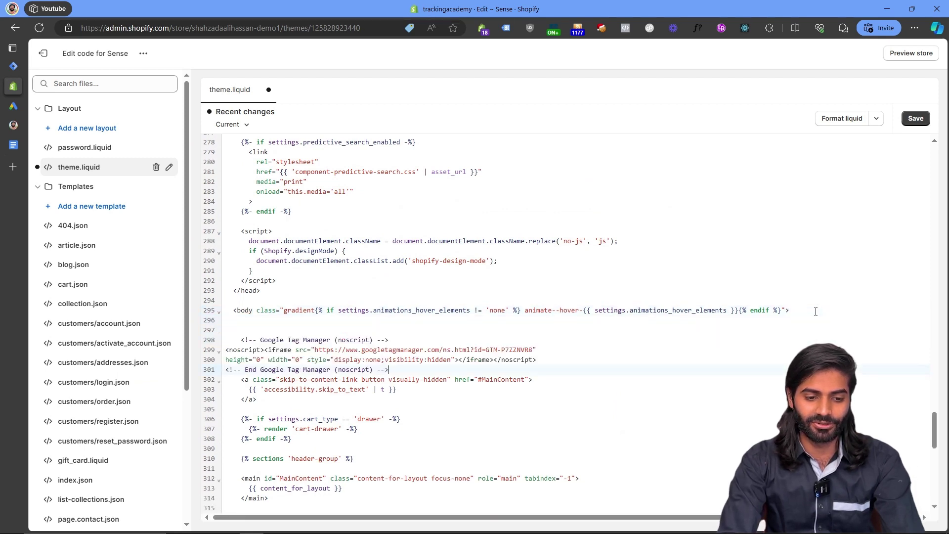
Format and save theme.liquid, then close GTM's install code dialog
{"action": "left_click", "coordinate": [850, 119]}
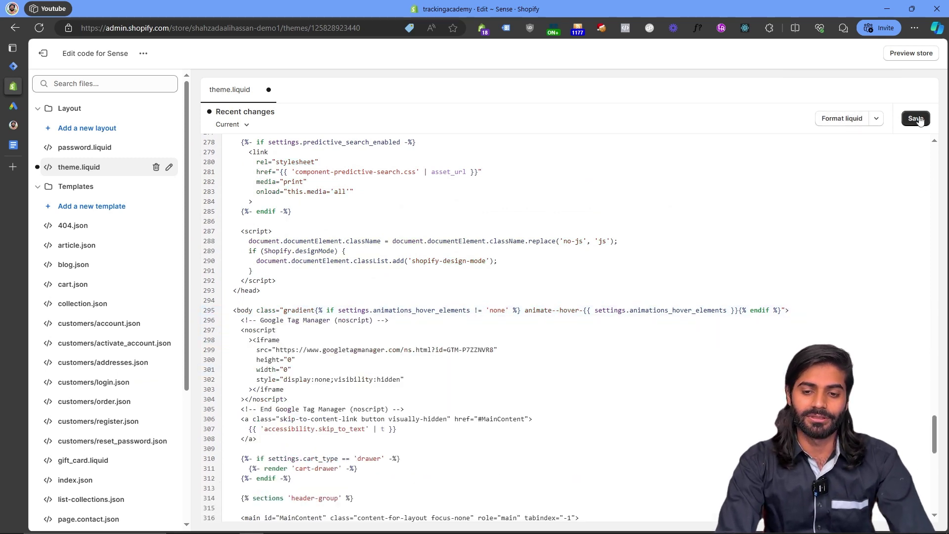
{"action": "left_click", "coordinate": [919, 119]}
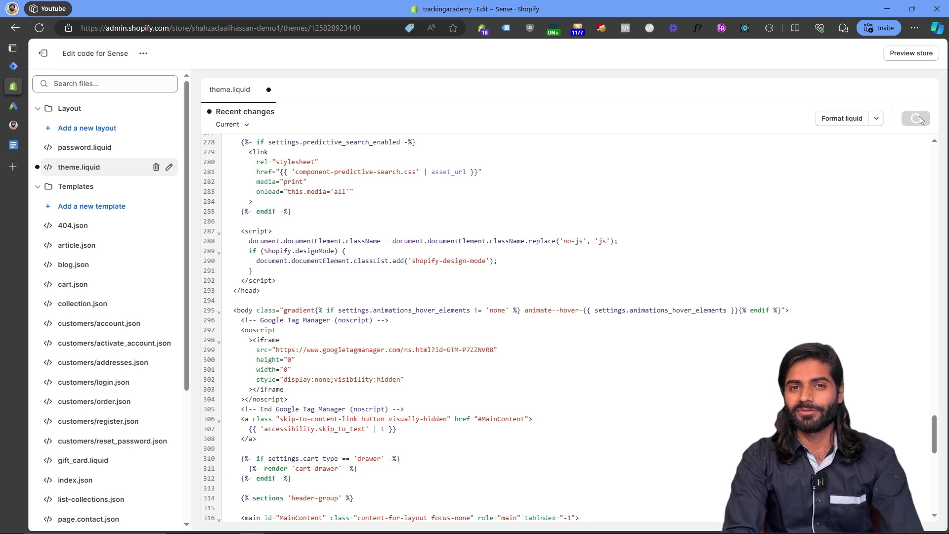
{"action": "left_click", "coordinate": [16, 72]}
{"action": "left_click", "coordinate": [663, 127]}
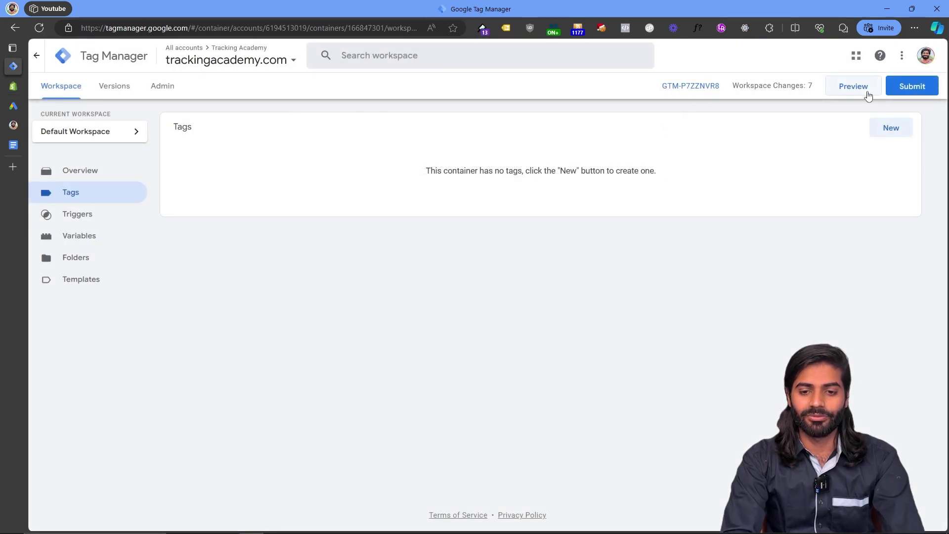
Connect Tag Assistant preview to the trackingacademy store and check the GTM container in Tag Assistant Legacy
{"action": "left_click", "coordinate": [867, 94]}
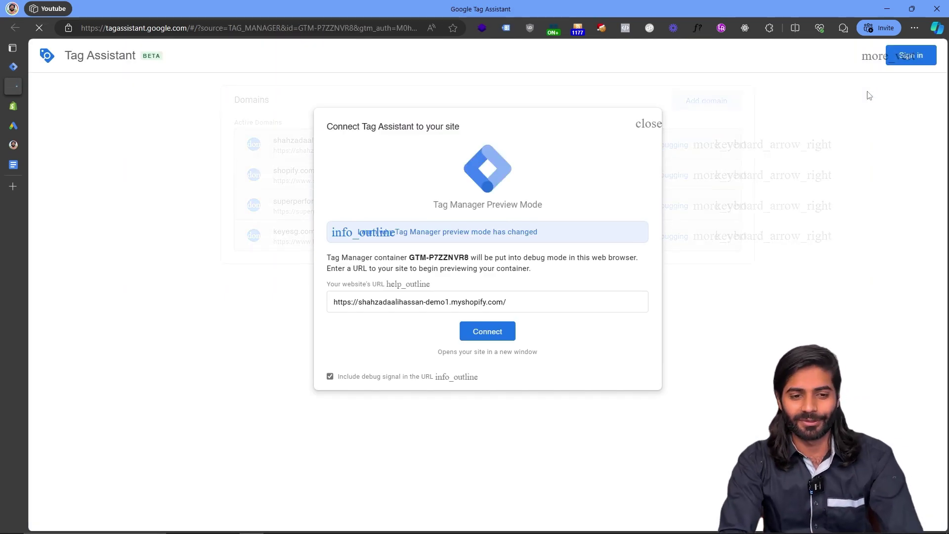
{"action": "left_click", "coordinate": [467, 334]}
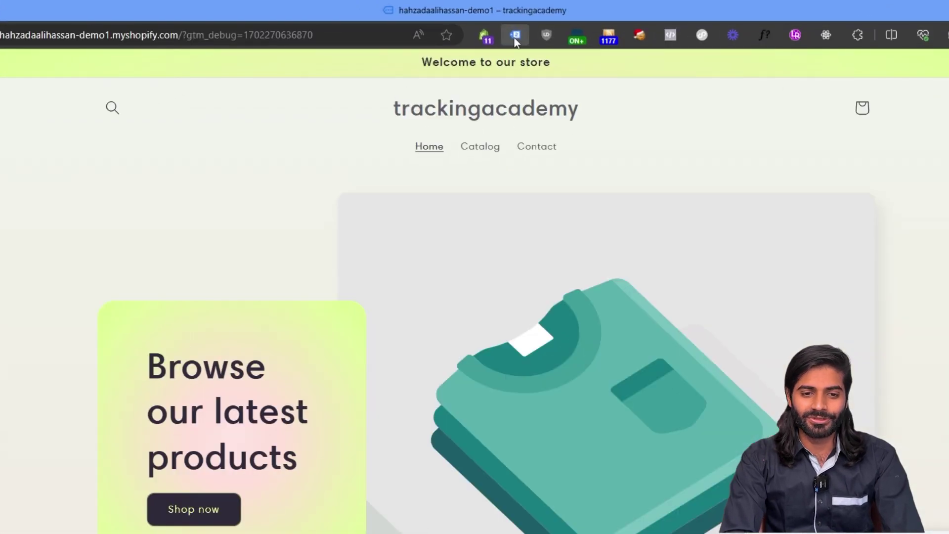
{"action": "left_click", "coordinate": [505, 29]}
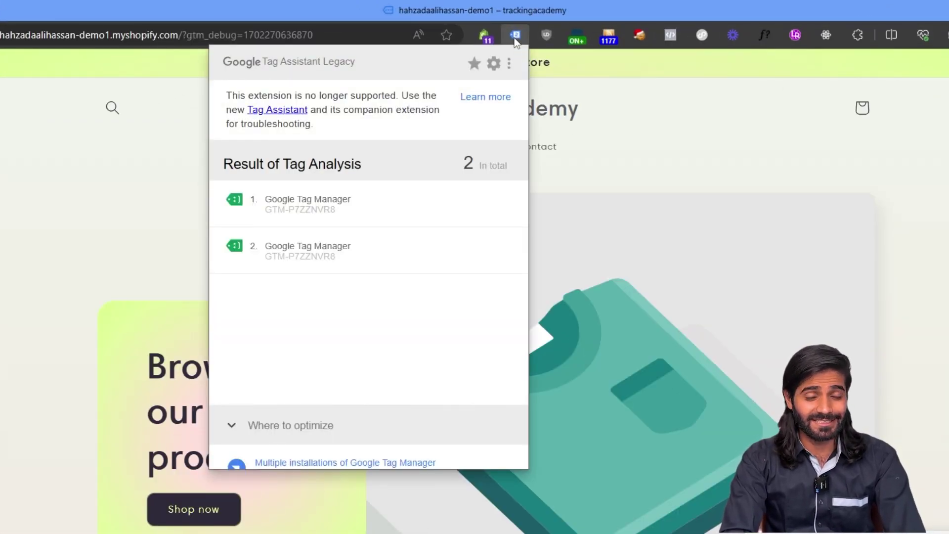
{"action": "left_click", "coordinate": [298, 210]}
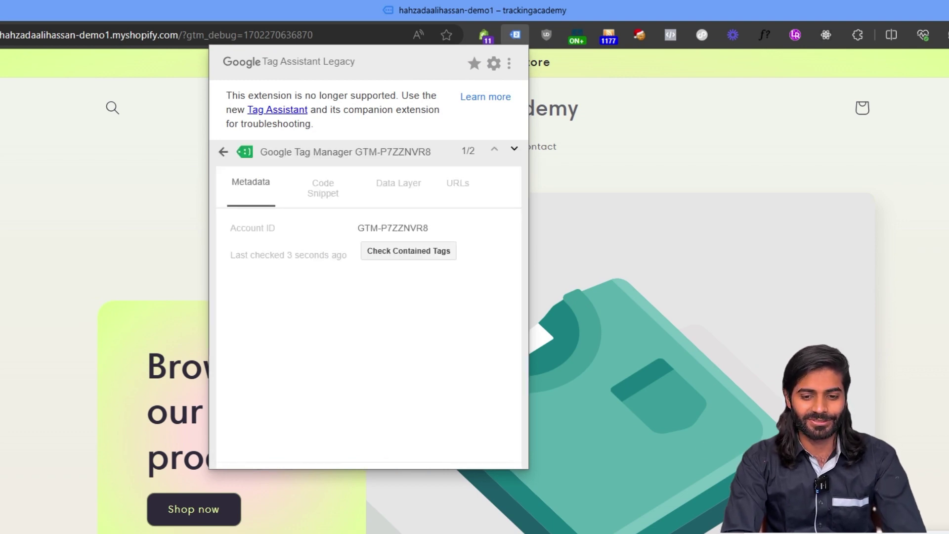
{"action": "left_click", "coordinate": [678, 451]}
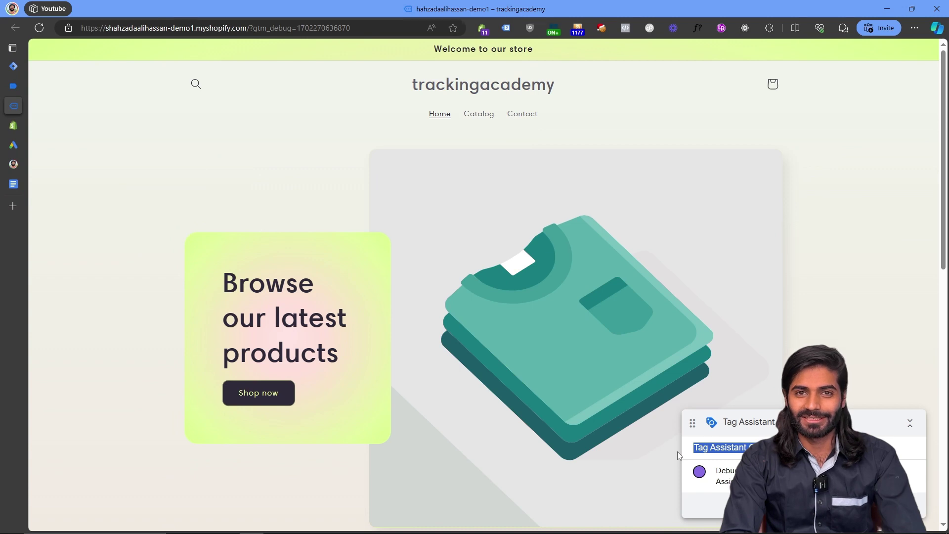
{"action": "left_click", "coordinate": [13, 87]}
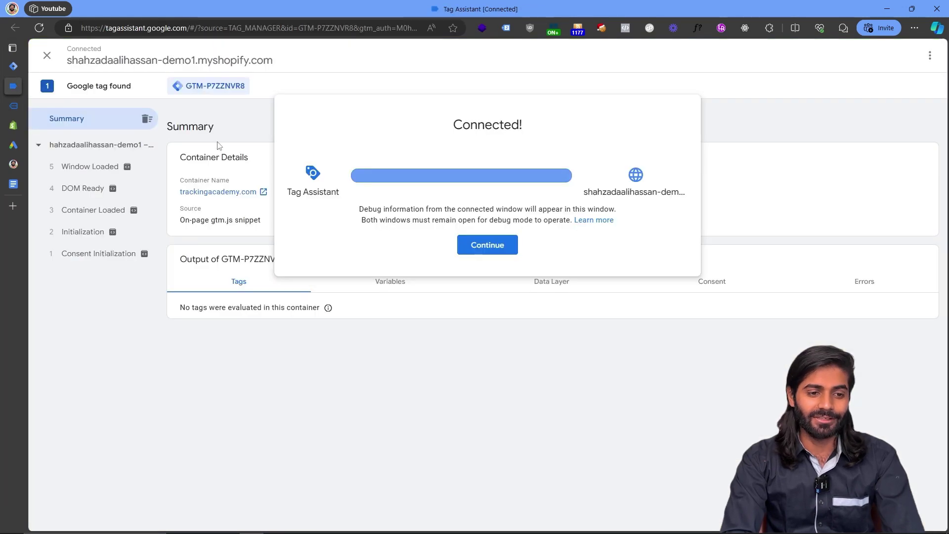
{"action": "left_click", "coordinate": [488, 245]}
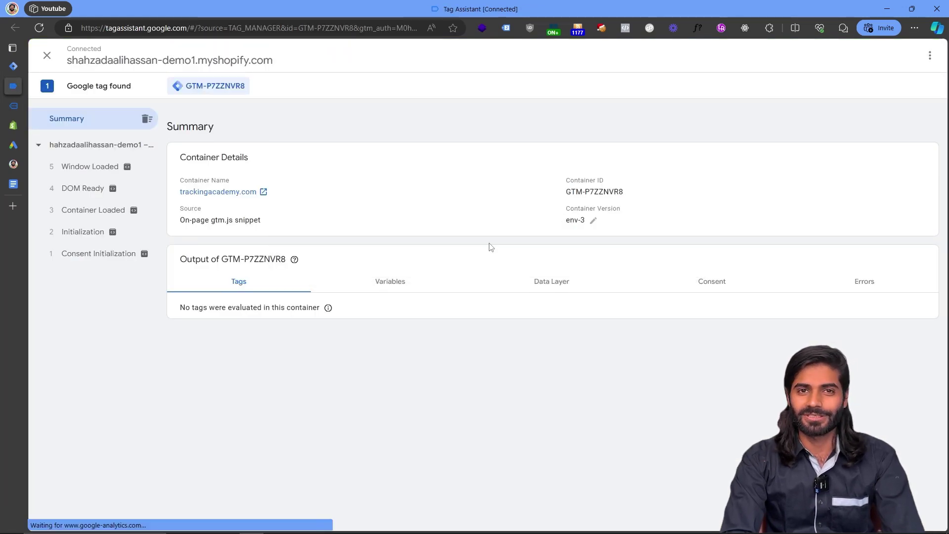
{"action": "left_click", "coordinate": [121, 253]}
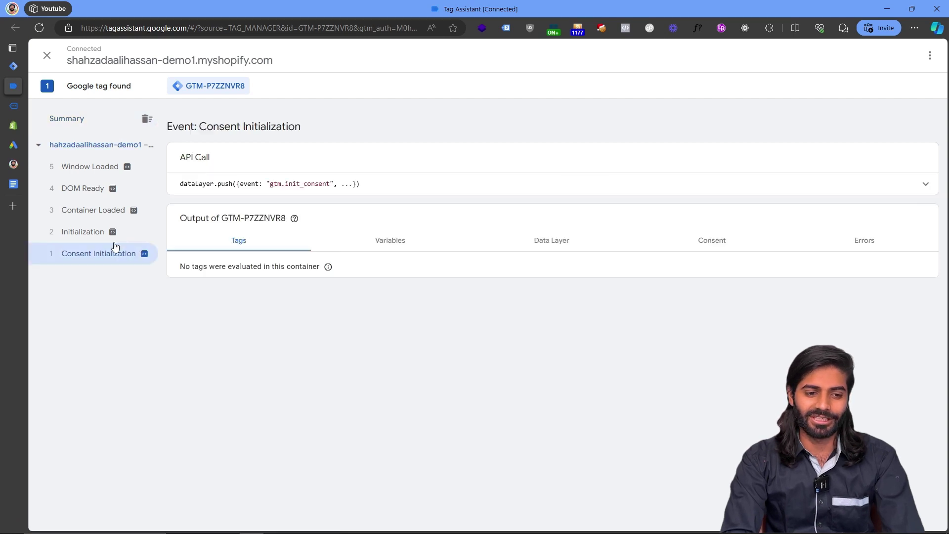
{"action": "left_click", "coordinate": [102, 232]}
{"action": "left_click", "coordinate": [104, 216]}
{"action": "left_click", "coordinate": [101, 198]}
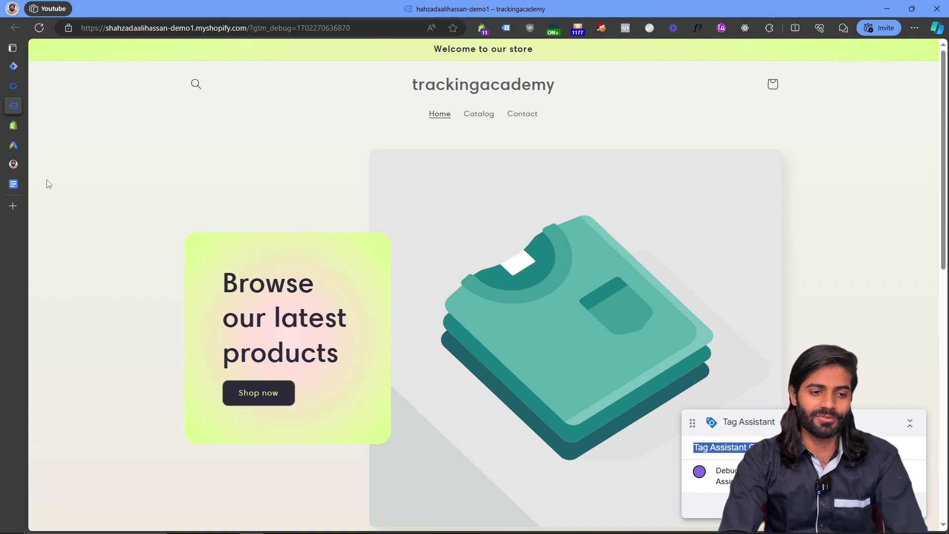
Copy the Head DataLayer Code from the tutorial blog and return to the Sense theme editor
{"action": "left_click", "coordinate": [13, 165]}
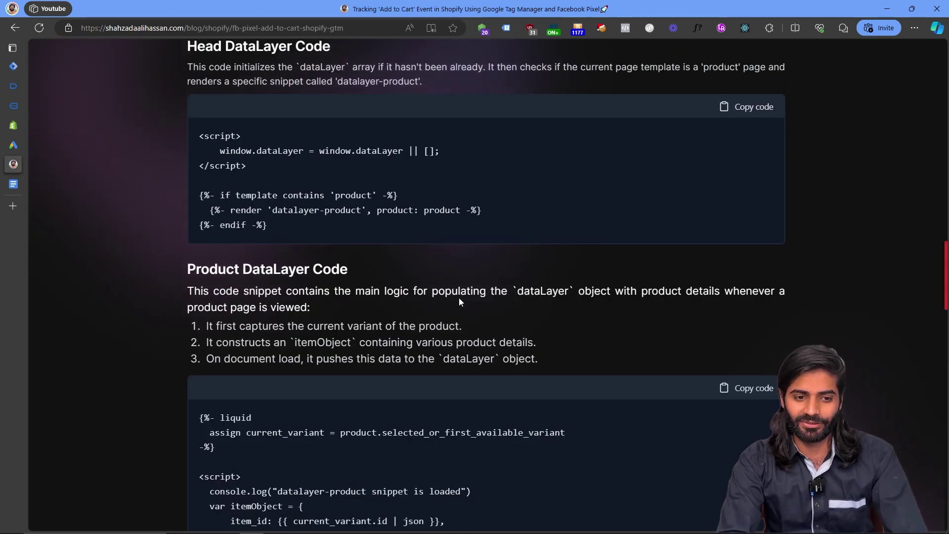
{"action": "scroll", "coordinate": [459, 303], "scroll_direction": "up", "scroll_amount": 2}
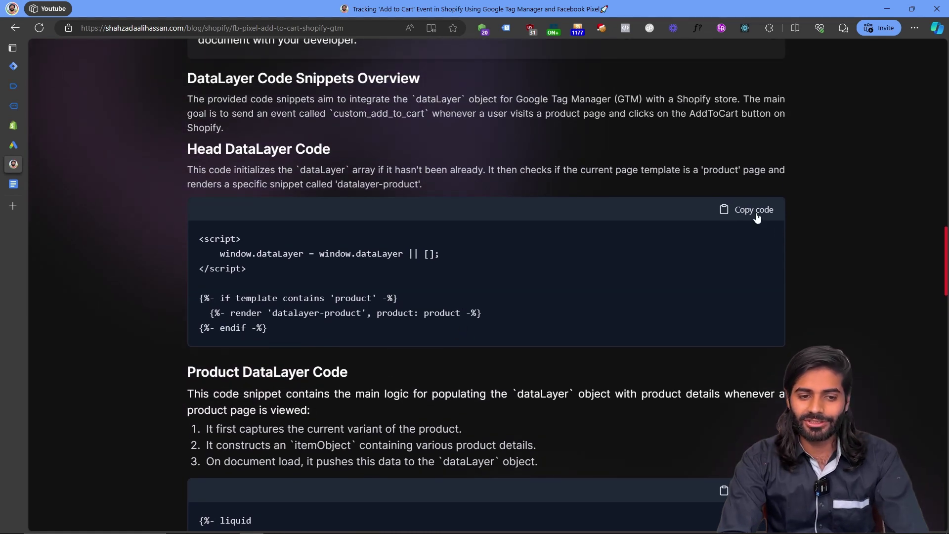
{"action": "left_click", "coordinate": [755, 210]}
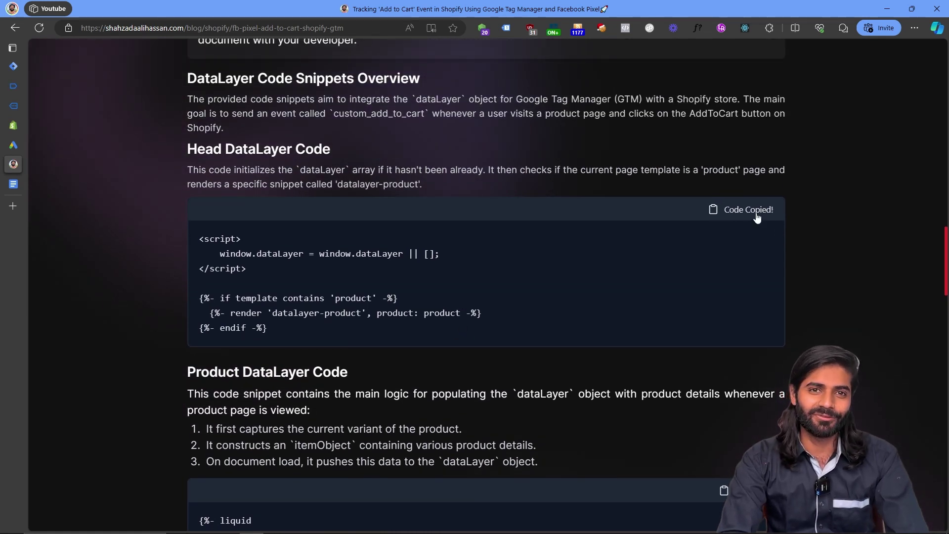
{"action": "left_click", "coordinate": [13, 126]}
Add a head-datalayer snippet under Snippets and paste the Head DataLayer code into it
{"action": "left_click", "coordinate": [70, 193]}
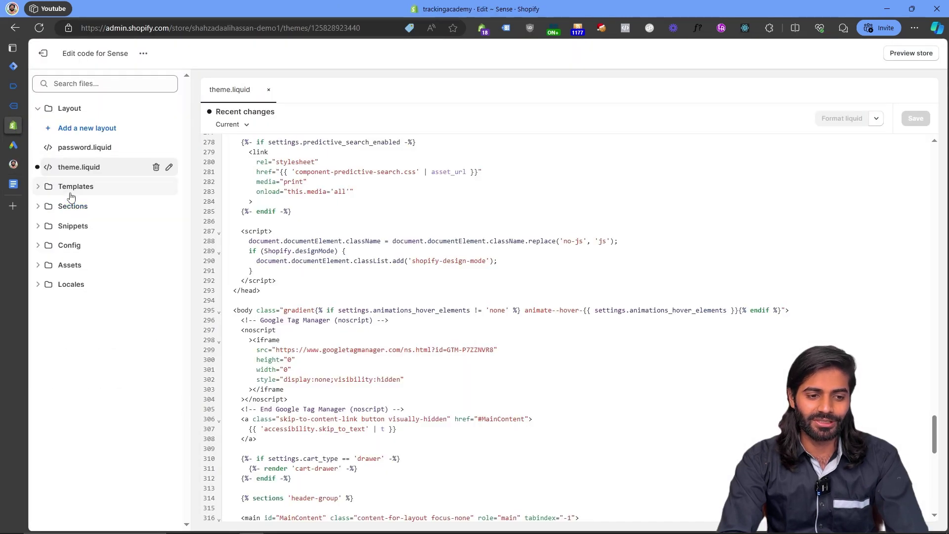
{"action": "left_click", "coordinate": [74, 227]}
{"action": "left_click", "coordinate": [85, 252]}
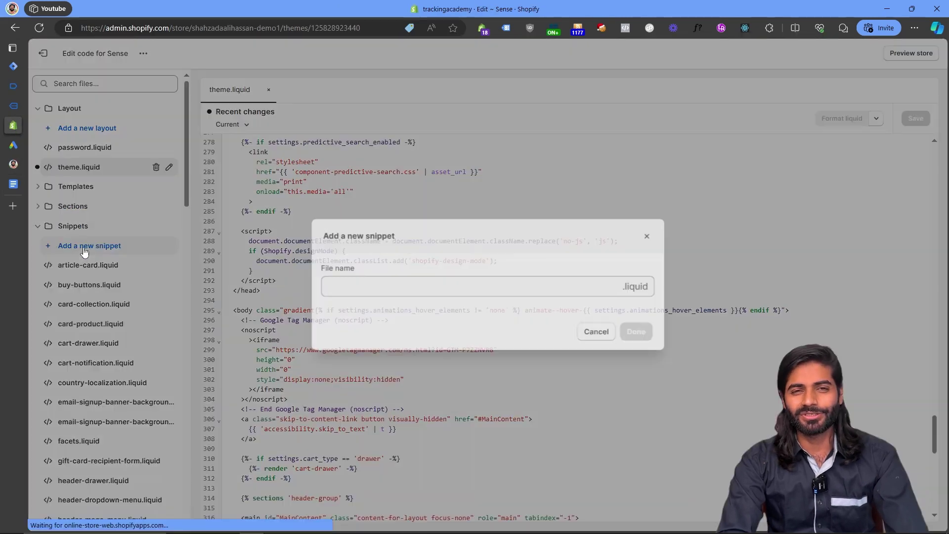
{"action": "left_click", "coordinate": [378, 290]}
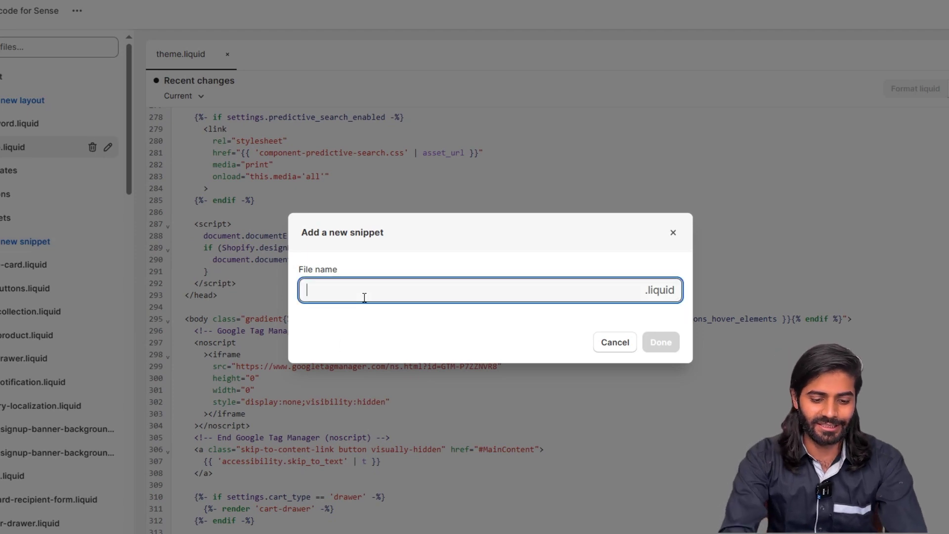
{"action": "type", "text": "ha"}
{"action": "type", "text": "ad-datal"}
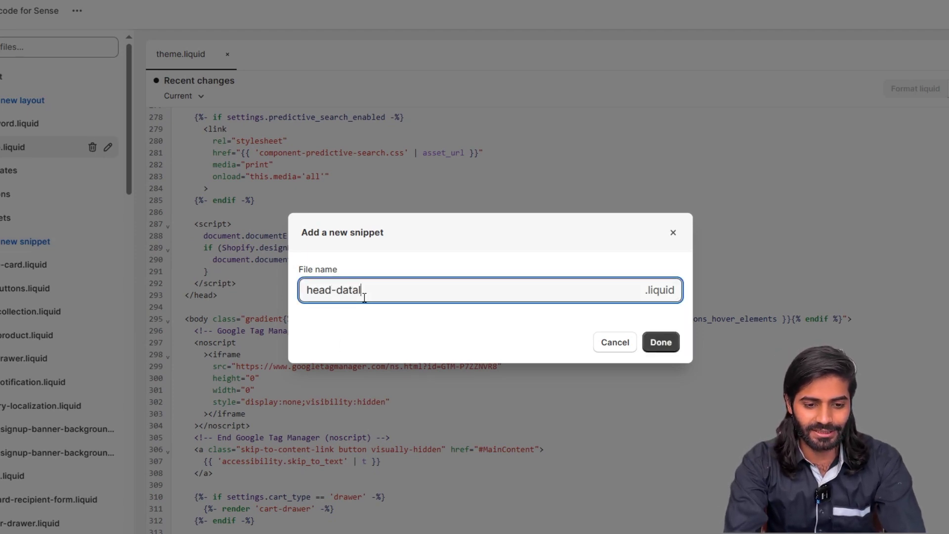
{"action": "type", "text": "ayer"}
{"action": "left_click", "coordinate": [672, 340]}
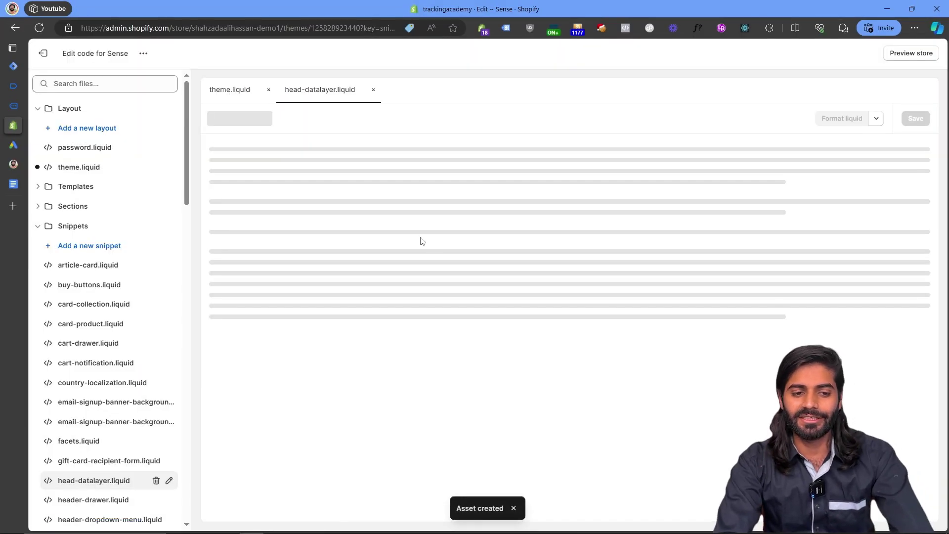
{"action": "key", "text": "ctrl+v"}
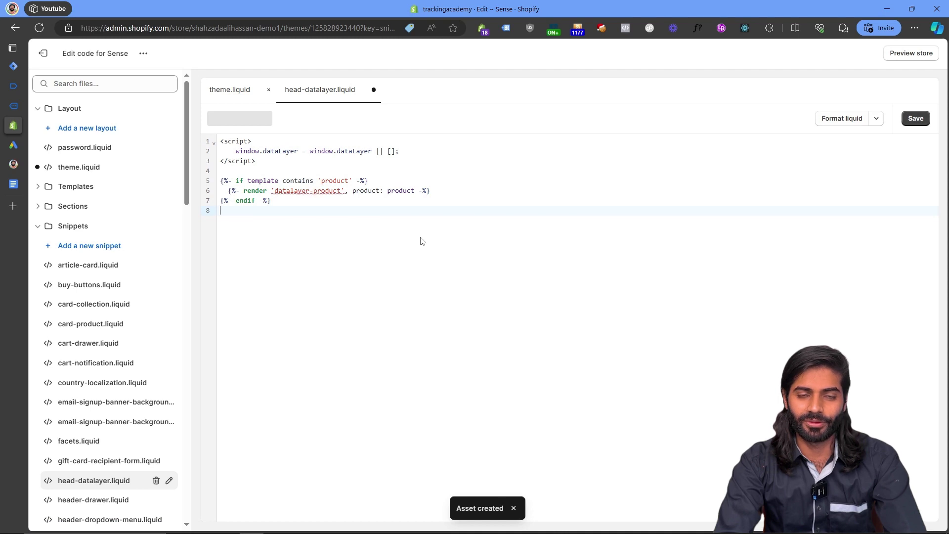
Create and save a datalayer-product snippet containing the blog's Product DataLayer code
{"action": "mouse_move", "coordinate": [10, 129]}
{"action": "left_click", "coordinate": [74, 164]}
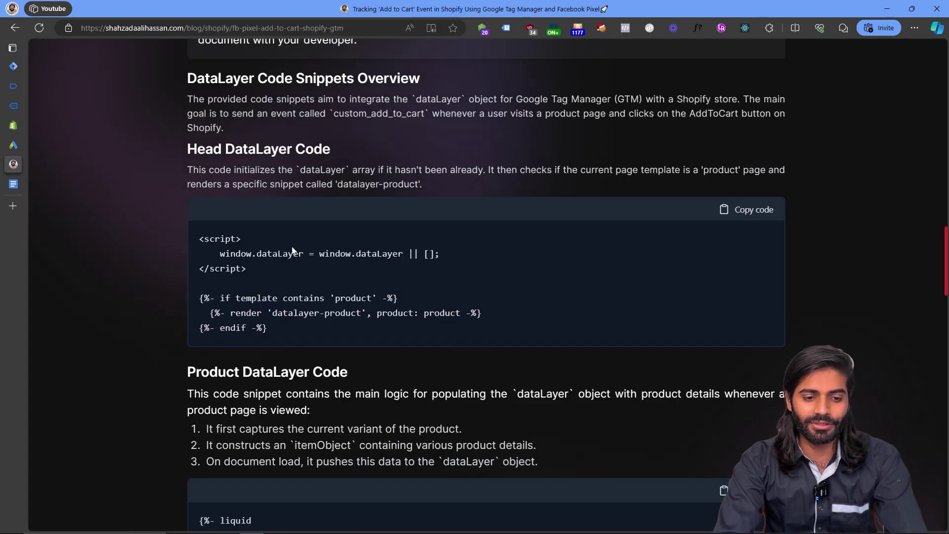
{"action": "scroll", "coordinate": [316, 263], "scroll_direction": "down", "scroll_amount": 4}
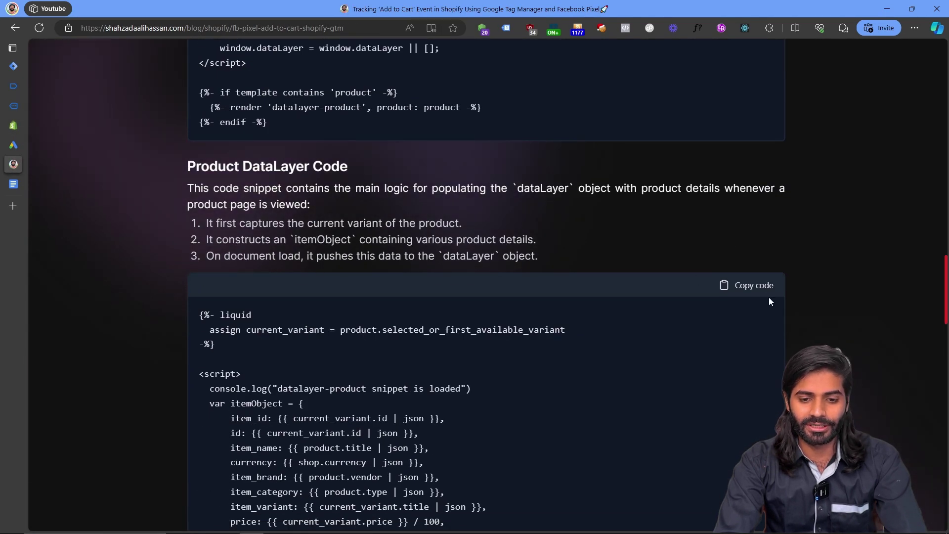
{"action": "left_click", "coordinate": [749, 286]}
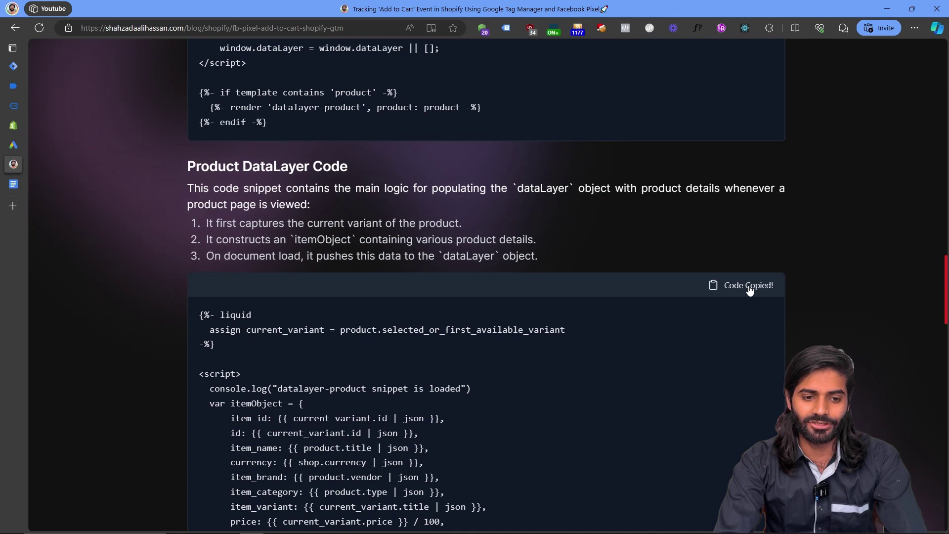
{"action": "left_click", "coordinate": [14, 125]}
{"action": "left_click", "coordinate": [53, 247]}
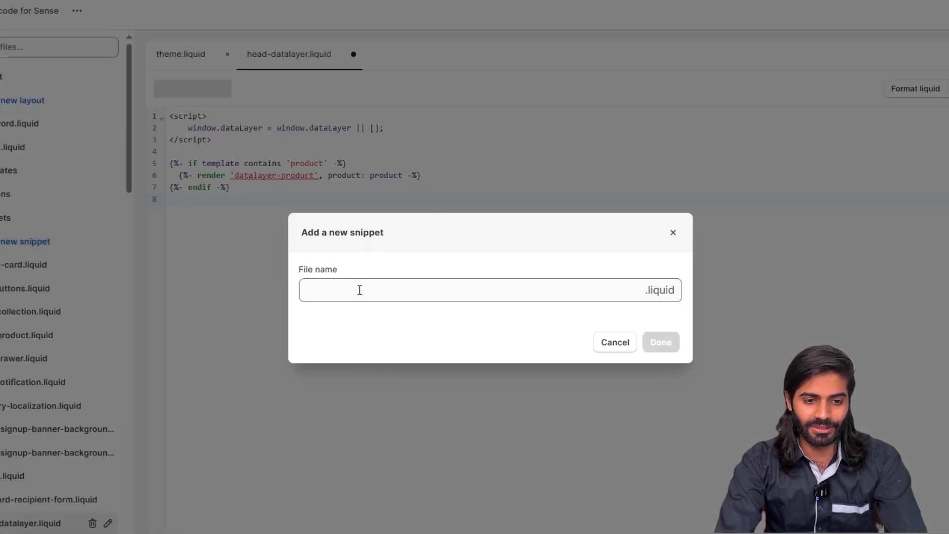
{"action": "left_click", "coordinate": [359, 291]}
{"action": "type", "text": "datalayer="}
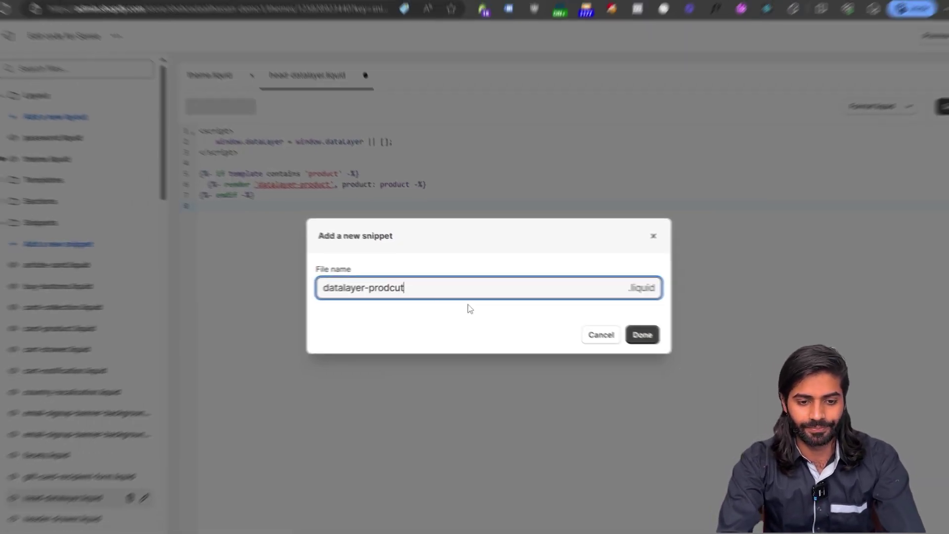
{"action": "type", "text": "product"}
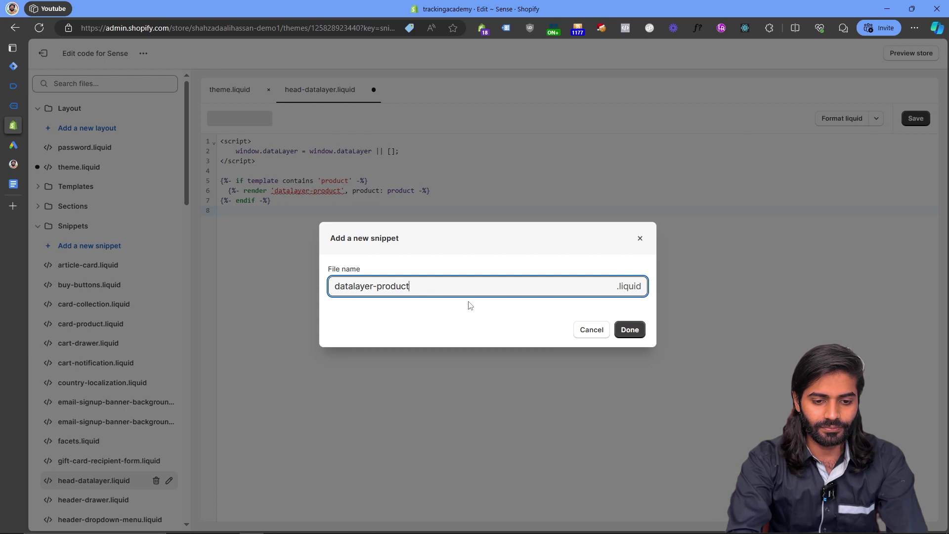
{"action": "left_click", "coordinate": [631, 330]}
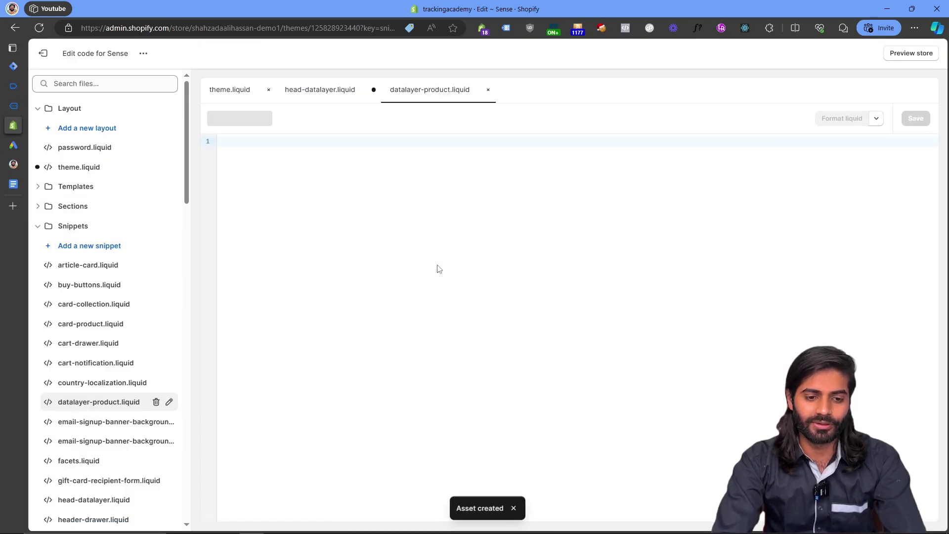
{"action": "key", "text": "ctrl+v"}
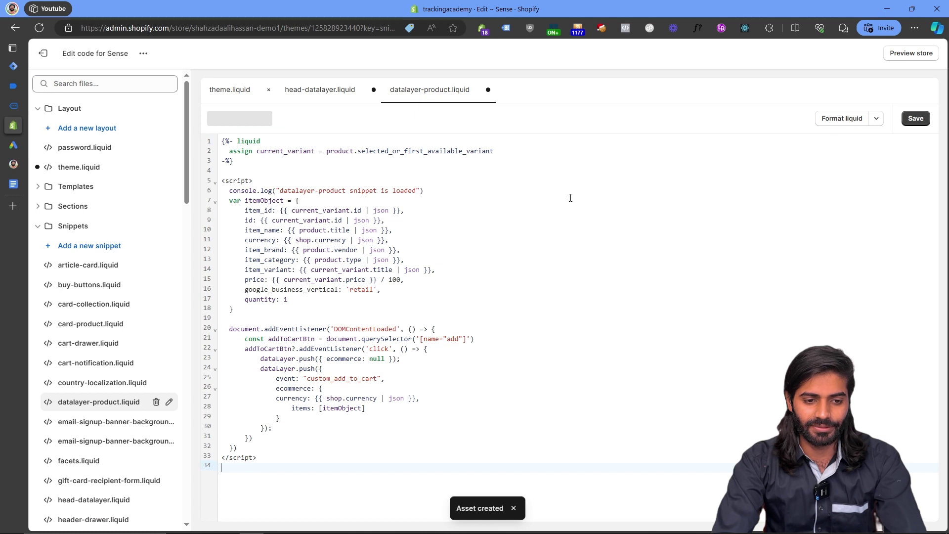
{"action": "left_click", "coordinate": [918, 118]}
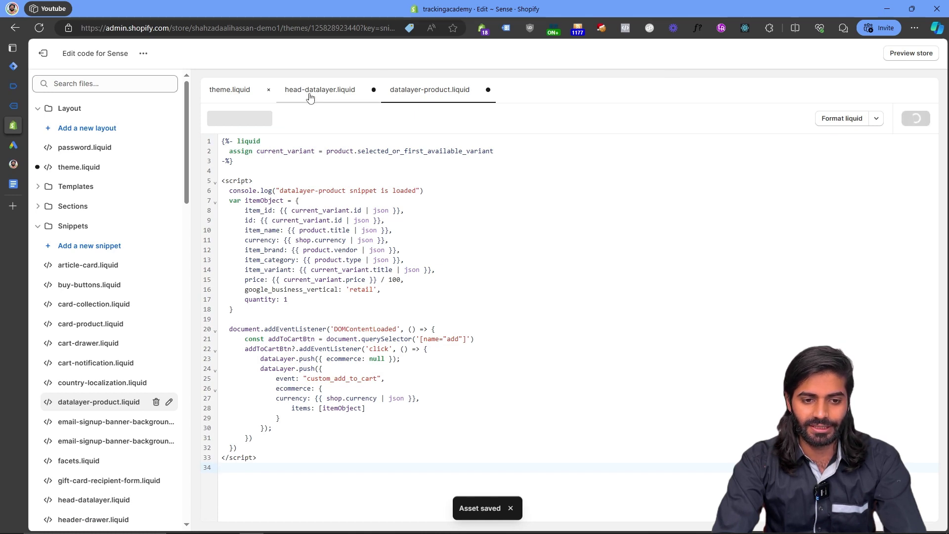
Save the head-datalayer snippet and copy the blog's render line for head-datalayer
{"action": "left_click", "coordinate": [310, 94]}
{"action": "left_click", "coordinate": [917, 123]}
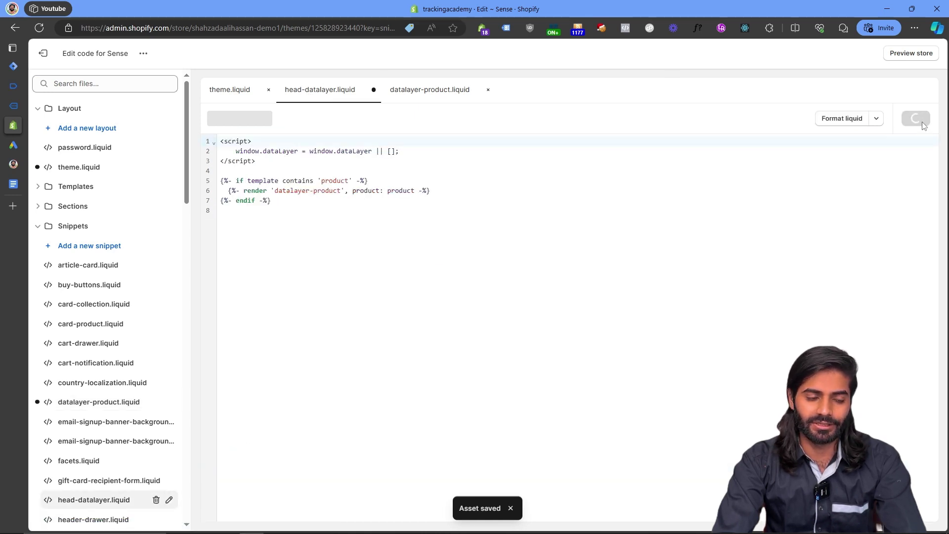
{"action": "left_click", "coordinate": [18, 169]}
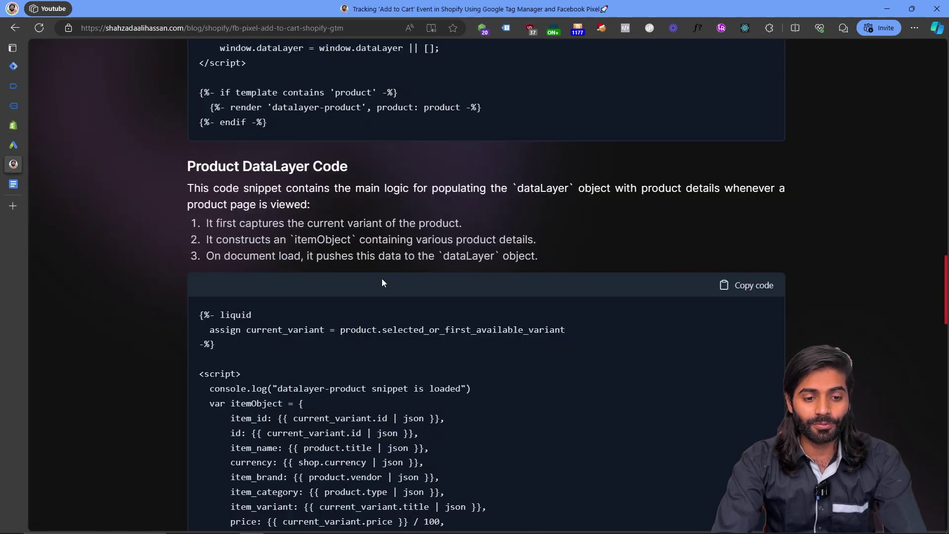
{"action": "scroll", "coordinate": [382, 278], "scroll_direction": "down", "scroll_amount": 13}
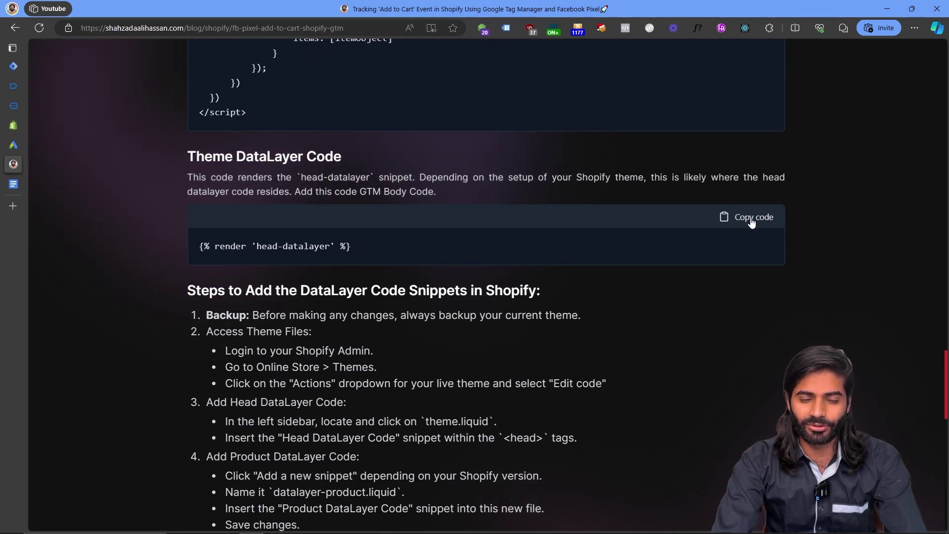
{"action": "left_click", "coordinate": [751, 220]}
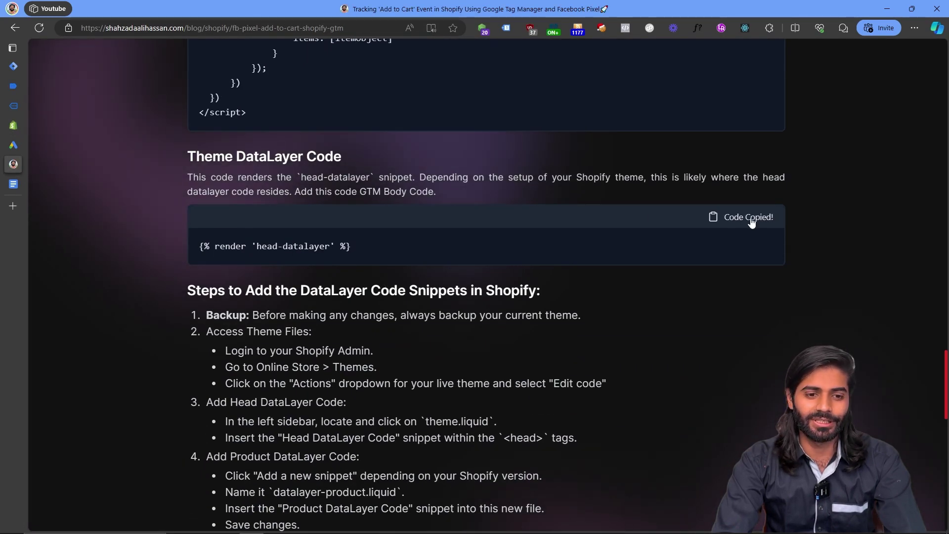
{"action": "left_click", "coordinate": [14, 125]}
{"action": "left_click", "coordinate": [230, 89]}
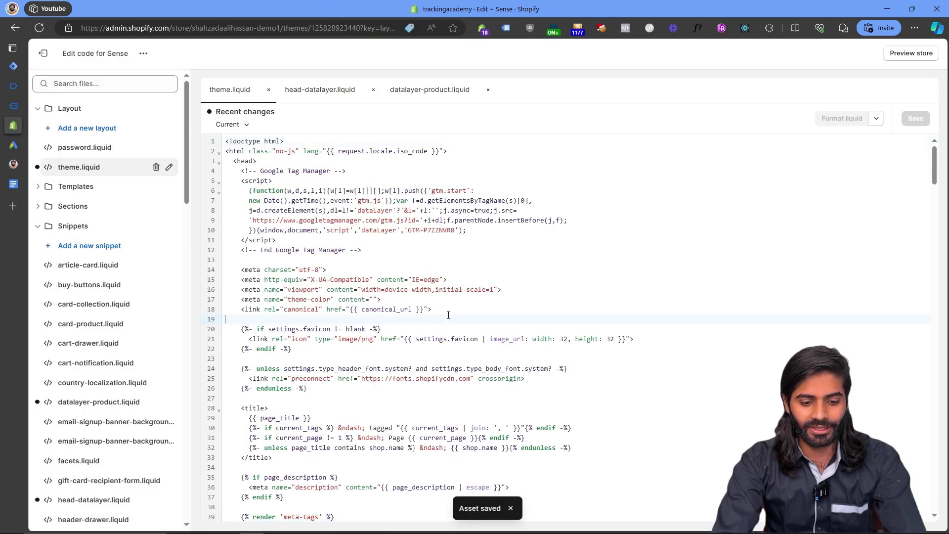
Paste {% render 'head-datalayer' %} right after the GTM noscript block below <body> in theme.liquid
{"action": "left_click", "coordinate": [448, 319]}
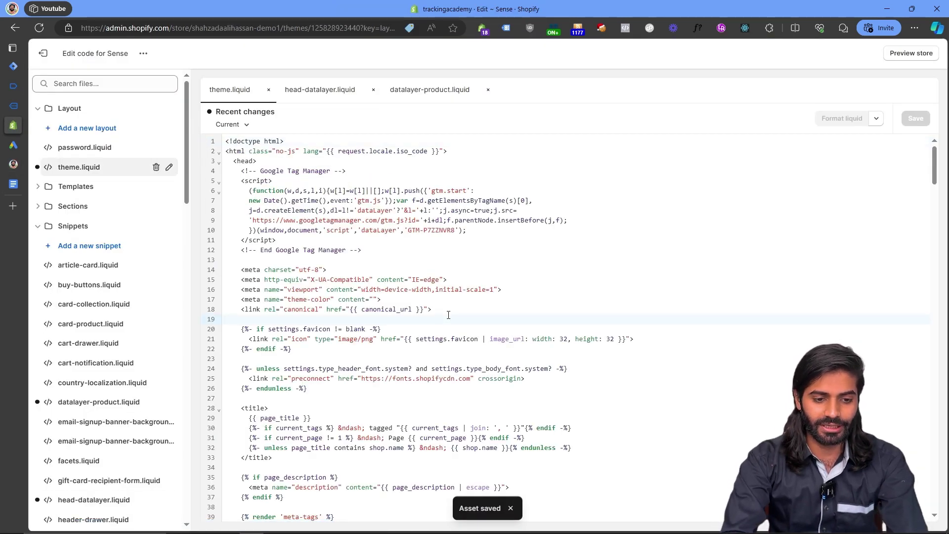
{"action": "left_click", "coordinate": [462, 282]}
{"action": "key", "text": "ctrl+f"}
{"action": "type", "text": "<body"}
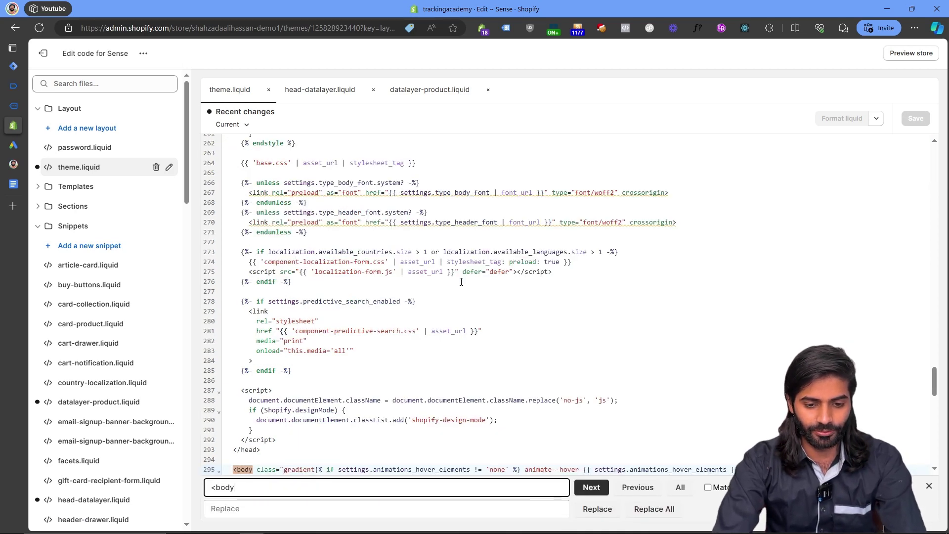
{"action": "scroll", "coordinate": [462, 282], "scroll_direction": "down", "scroll_amount": 7}
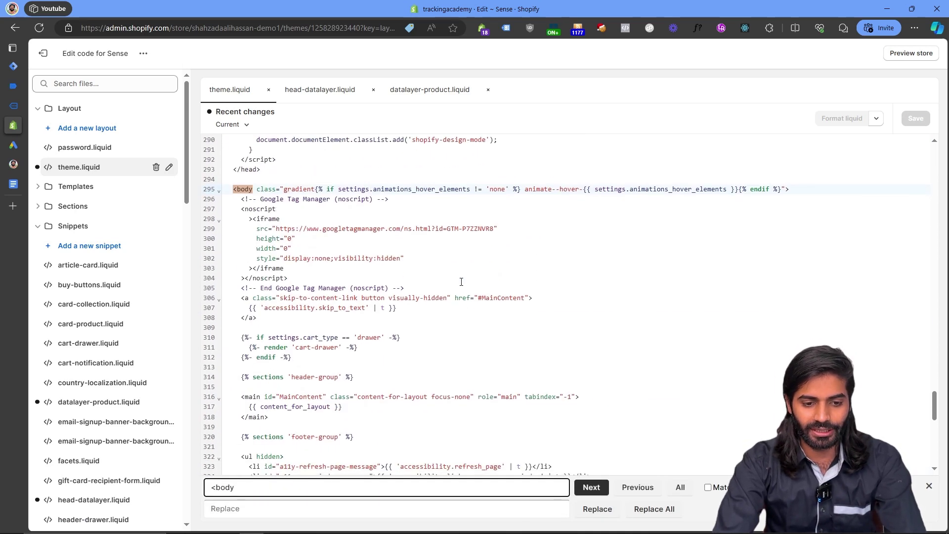
{"action": "left_click", "coordinate": [421, 293]}
{"action": "key", "text": "Escape"}
{"action": "key", "text": "Return"}
{"action": "key", "text": "Return"}
{"action": "key", "text": "Return"}
{"action": "key", "text": "Return"}
{"action": "key", "text": "ctrl+v"}
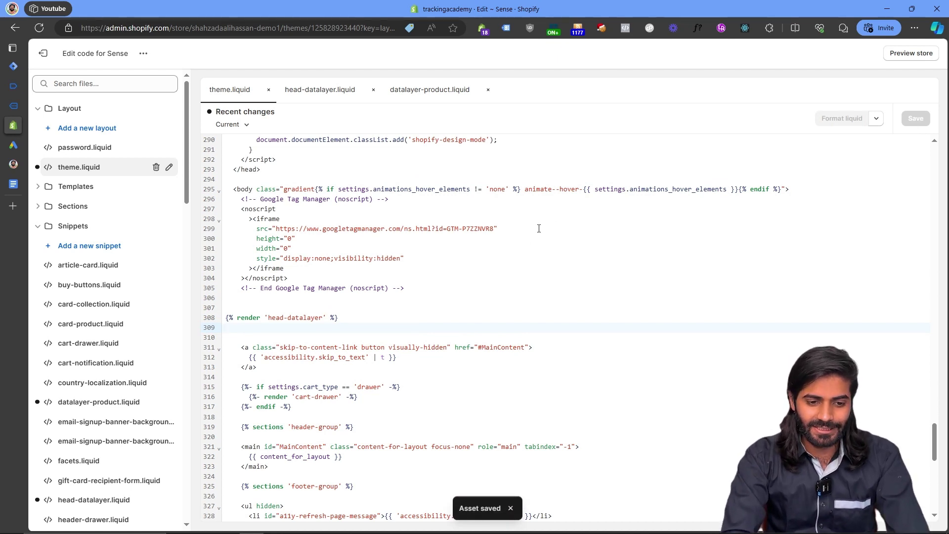
{"action": "left_click_drag", "start_coordinate": [346, 317], "coordinate": [201, 322]}
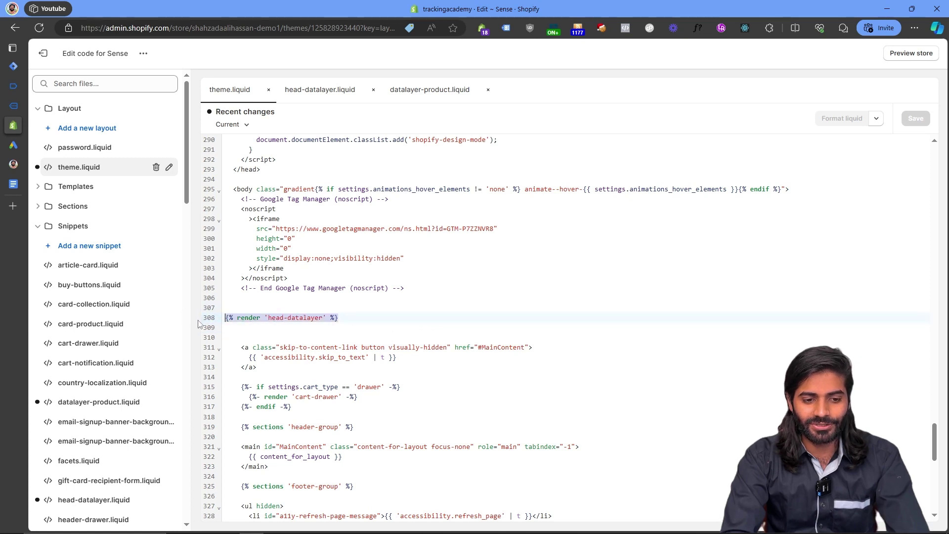
Review head-datalayer's product-page condition and the custom_add_to_cart event in datalayer-product
{"action": "left_click", "coordinate": [319, 94]}
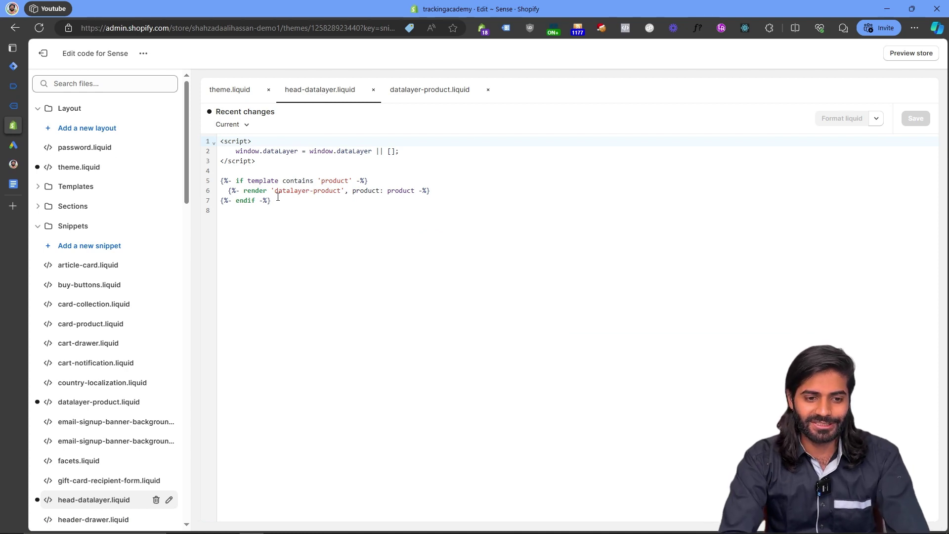
{"action": "left_click_drag", "start_coordinate": [278, 197], "coordinate": [207, 186]}
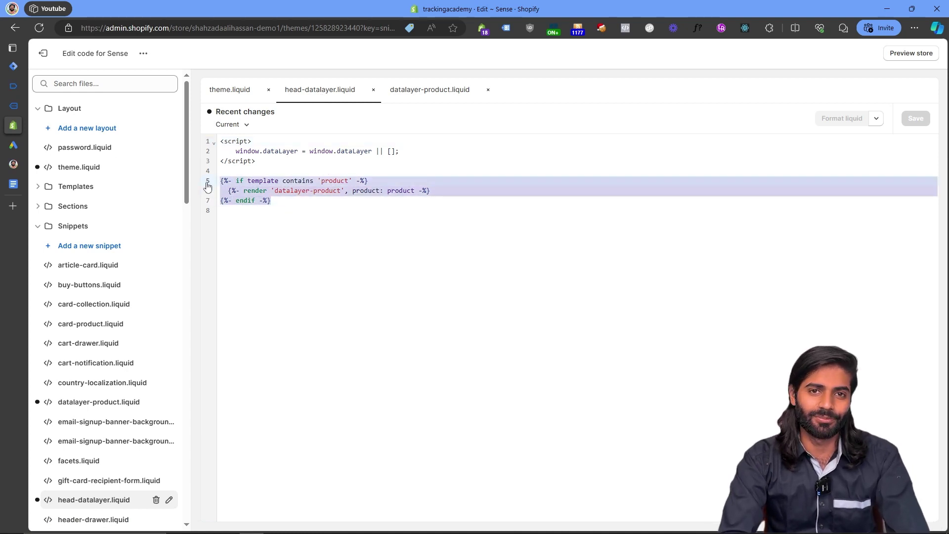
{"action": "left_click", "coordinate": [423, 99]}
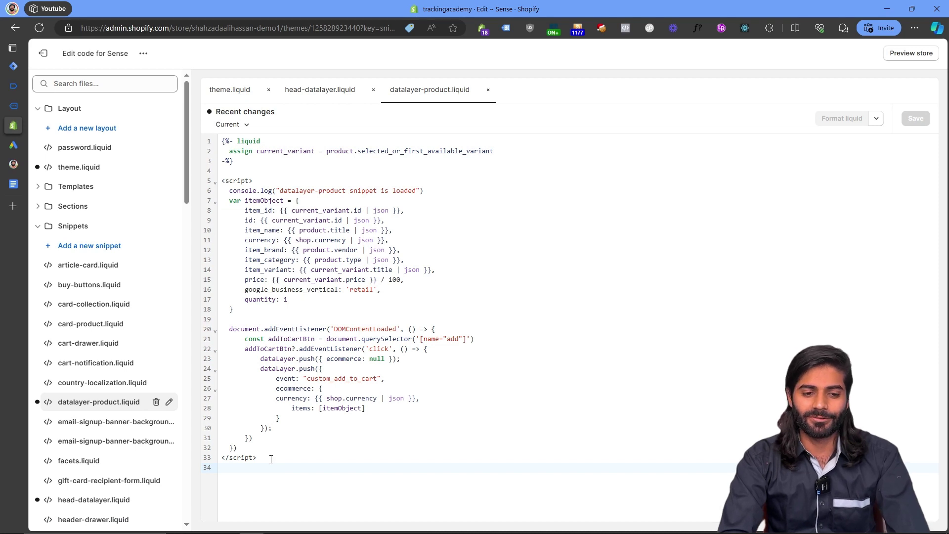
{"action": "double_click", "coordinate": [340, 379]}
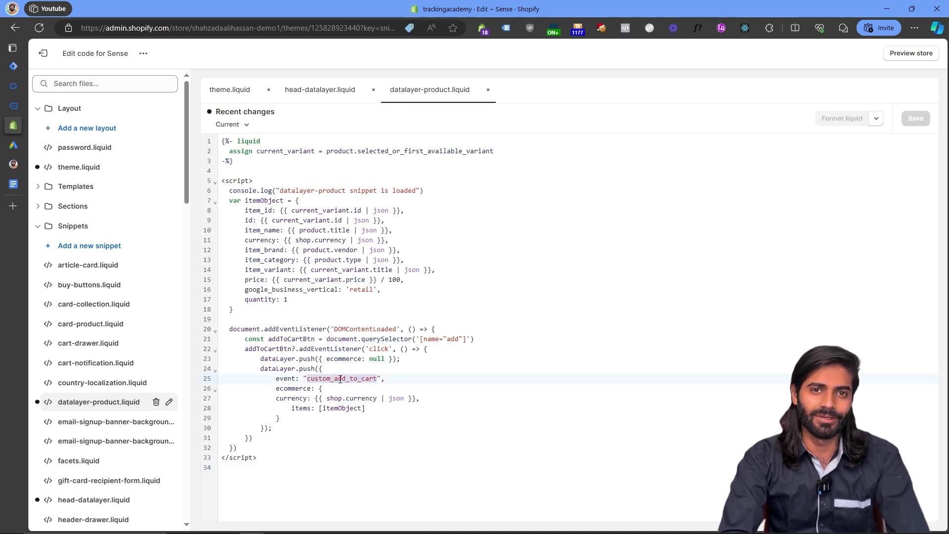
{"action": "key", "text": "ctrl+shift+Left"}
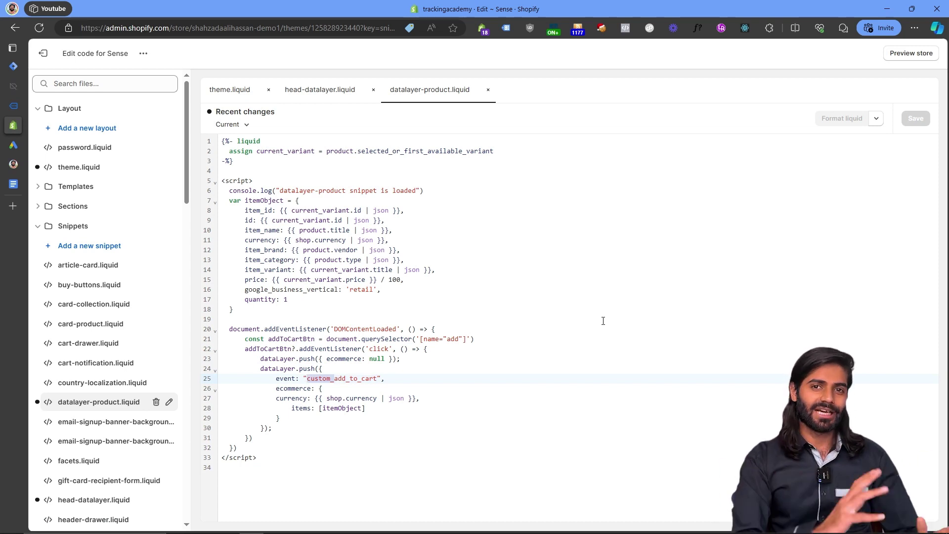
Add Product 001 Title to the cart in the debugged store and check the events in Tag Assistant
{"action": "left_click", "coordinate": [10, 107]}
{"action": "scroll", "coordinate": [440, 227], "scroll_direction": "down", "scroll_amount": 10}
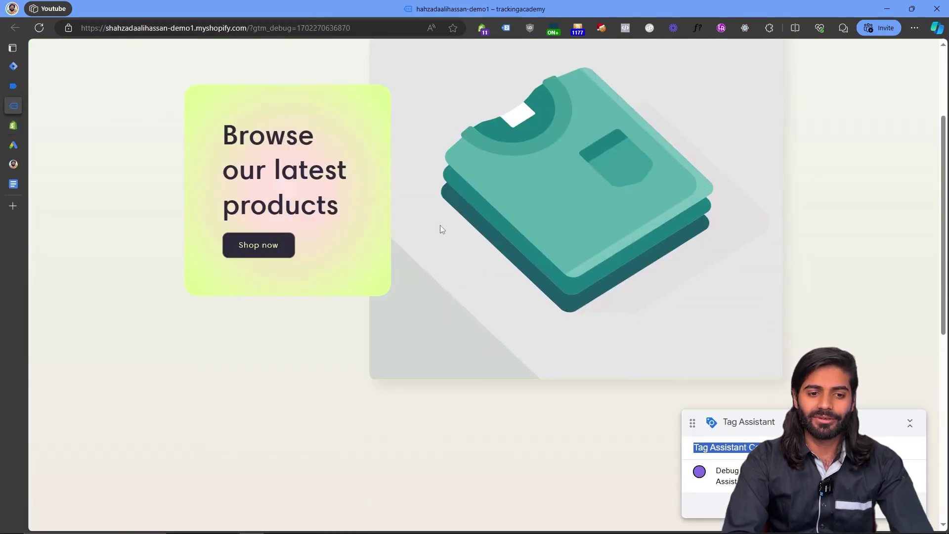
{"action": "left_click", "coordinate": [233, 118]}
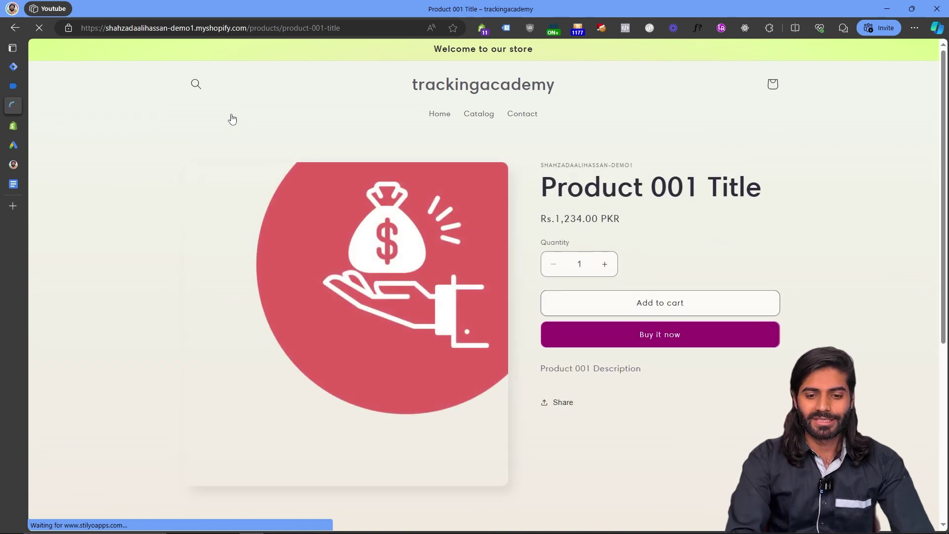
{"action": "left_click", "coordinate": [631, 307]}
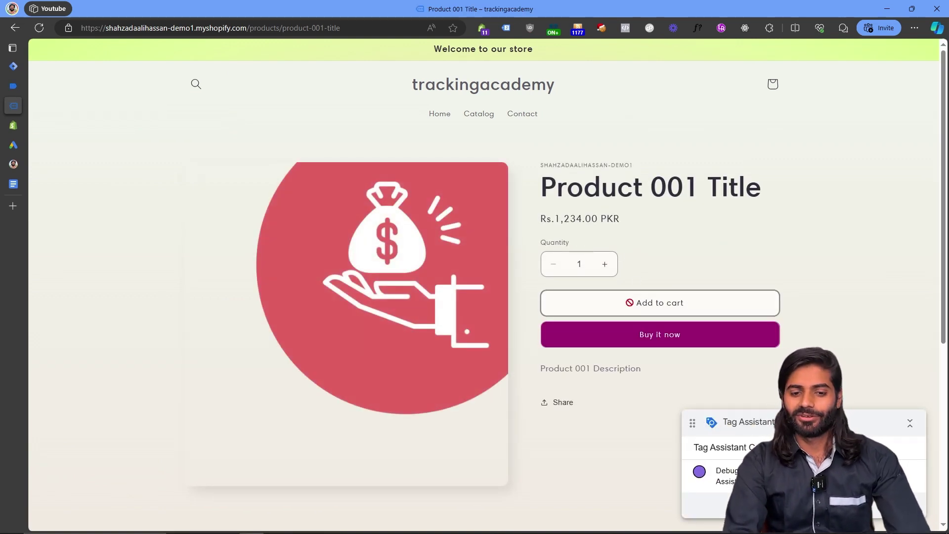
{"action": "left_click", "coordinate": [21, 92]}
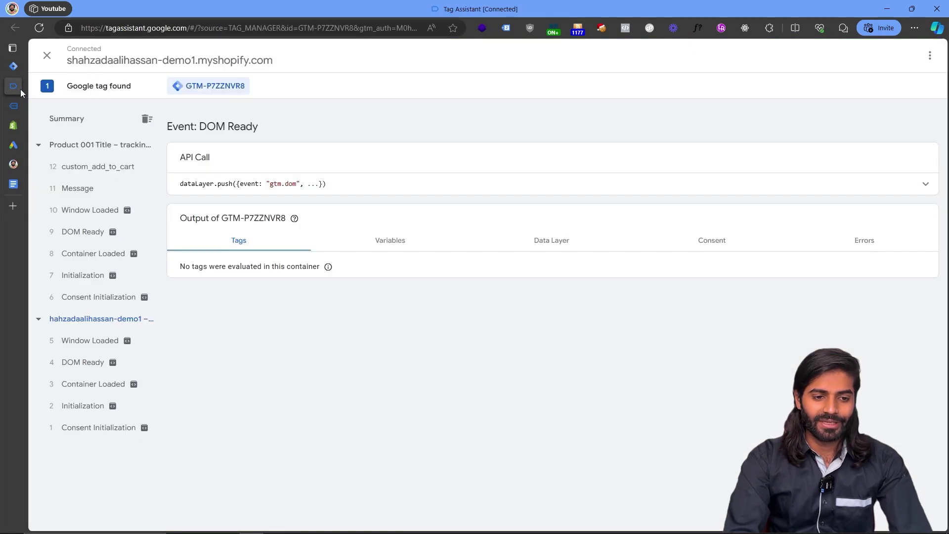
{"action": "left_click", "coordinate": [82, 167]}
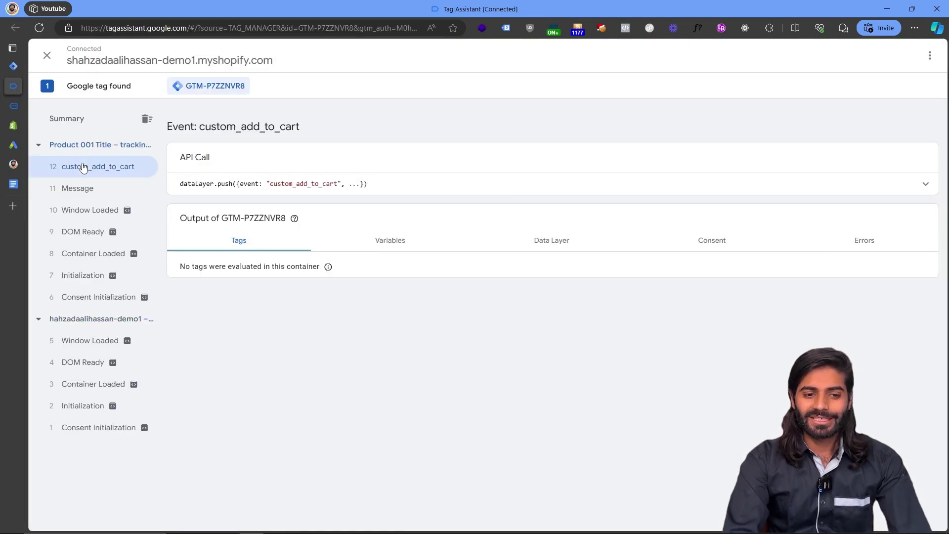
{"action": "left_click", "coordinate": [487, 180]}
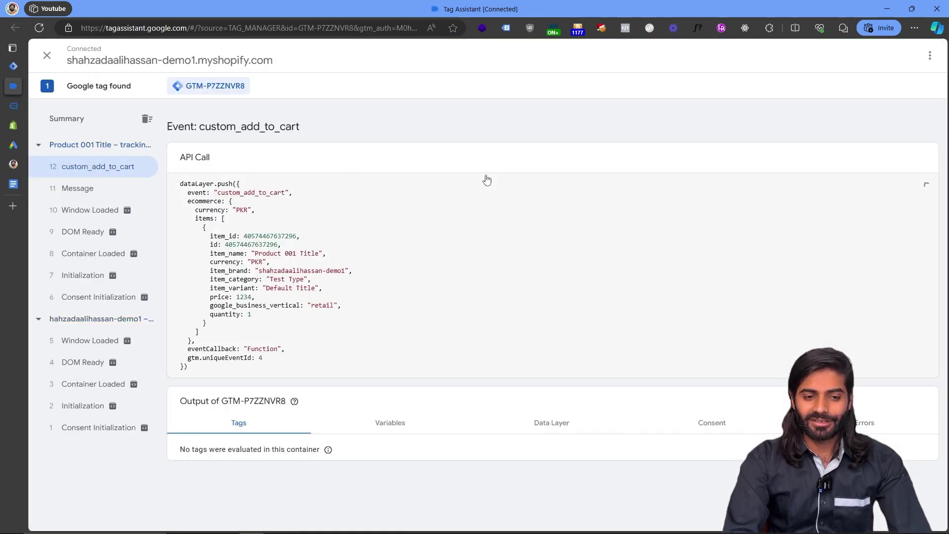
{"action": "left_click_drag", "start_coordinate": [337, 253], "coordinate": [202, 253]}
{"action": "left_click_drag", "start_coordinate": [271, 262], "coordinate": [219, 263]}
{"action": "left_click", "coordinate": [334, 264]}
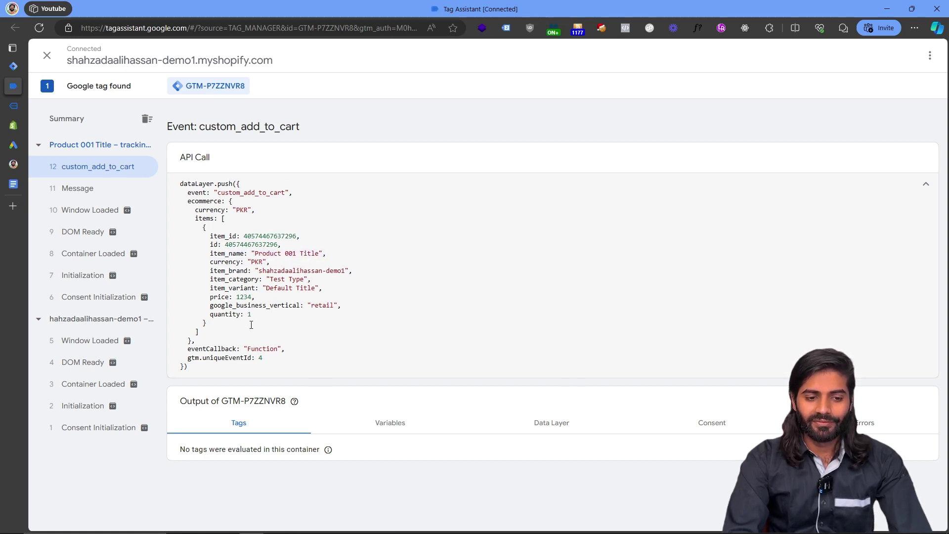
{"action": "left_click_drag", "start_coordinate": [251, 315], "coordinate": [200, 297]}
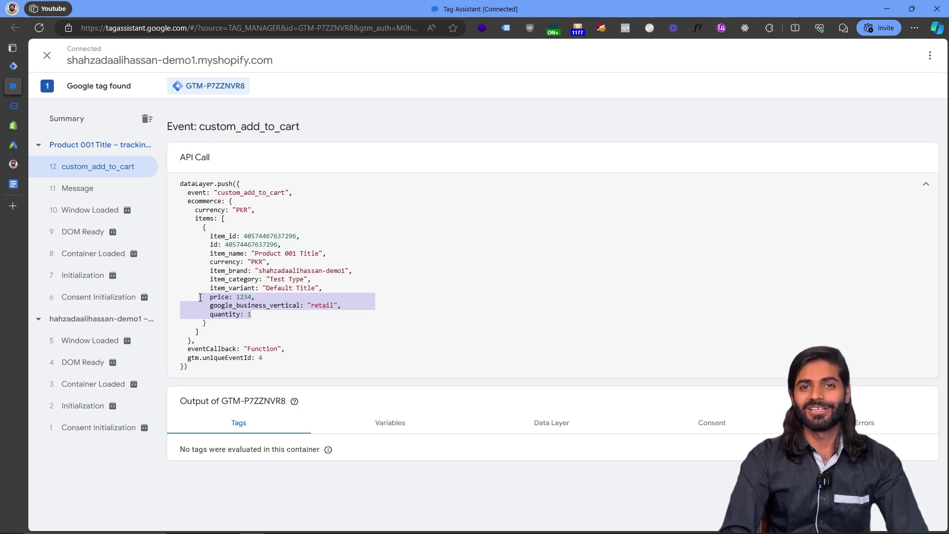
Switch to Google Ads and go to Goals > Conversions > Summary
{"action": "mouse_move", "coordinate": [4, 144]}
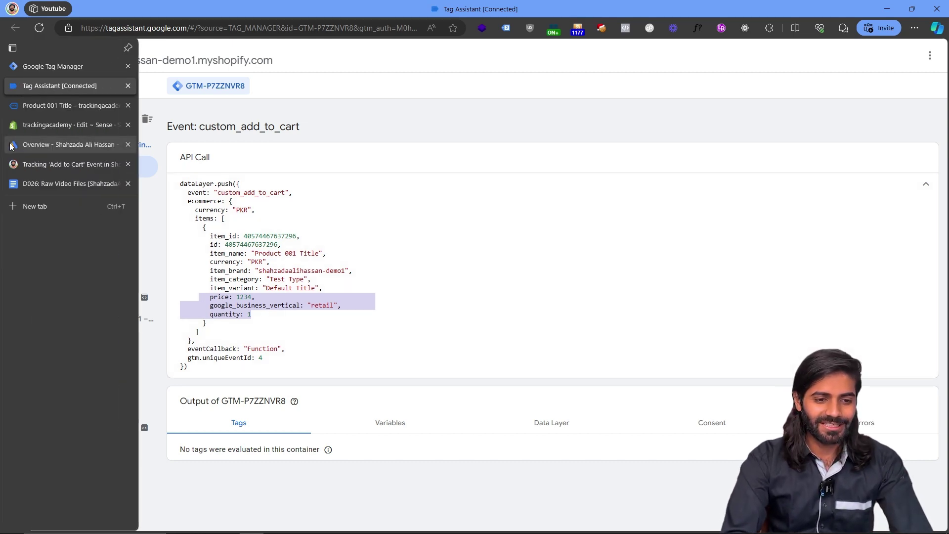
{"action": "left_click", "coordinate": [47, 140]}
{"action": "mouse_move", "coordinate": [64, 222]}
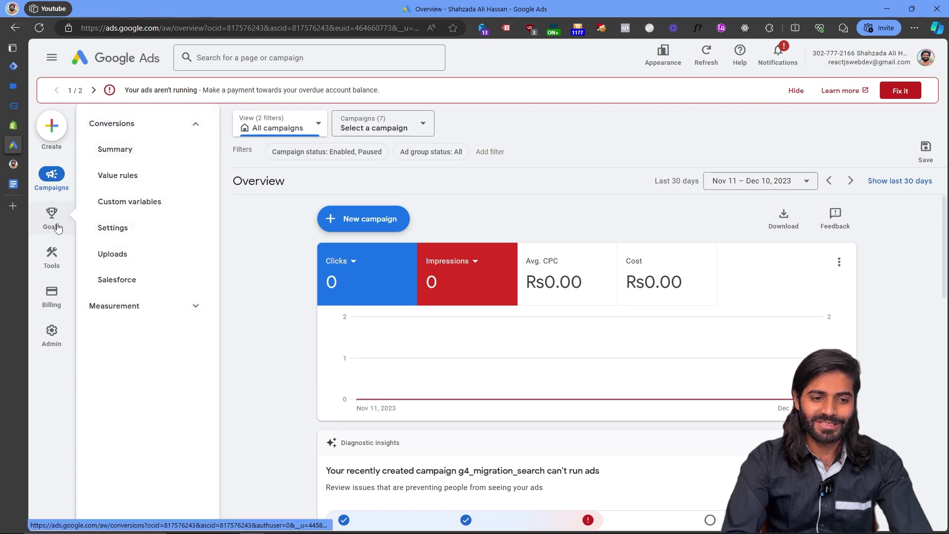
{"action": "left_click", "coordinate": [130, 154]}
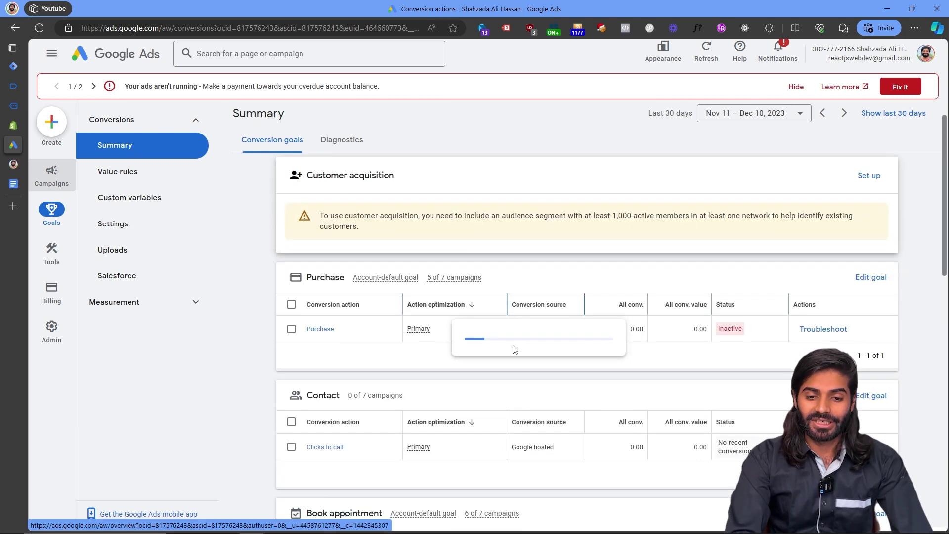
{"action": "scroll", "coordinate": [513, 345], "scroll_direction": "down", "scroll_amount": 1}
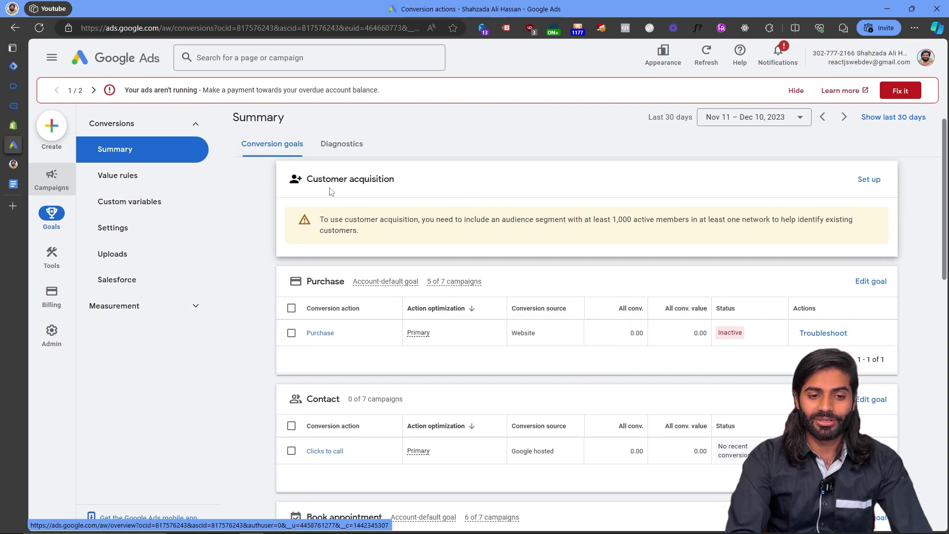
{"action": "scroll", "coordinate": [258, 249], "scroll_direction": "up", "scroll_amount": 2}
Begin a new Website conversion action and get the store's product page address from Shopify
{"action": "left_click", "coordinate": [328, 182]}
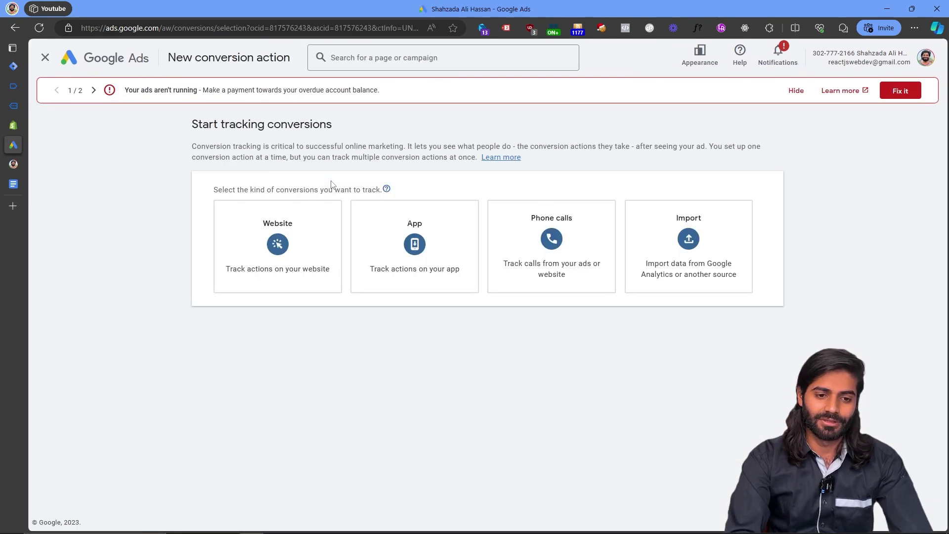
{"action": "left_click", "coordinate": [279, 282]}
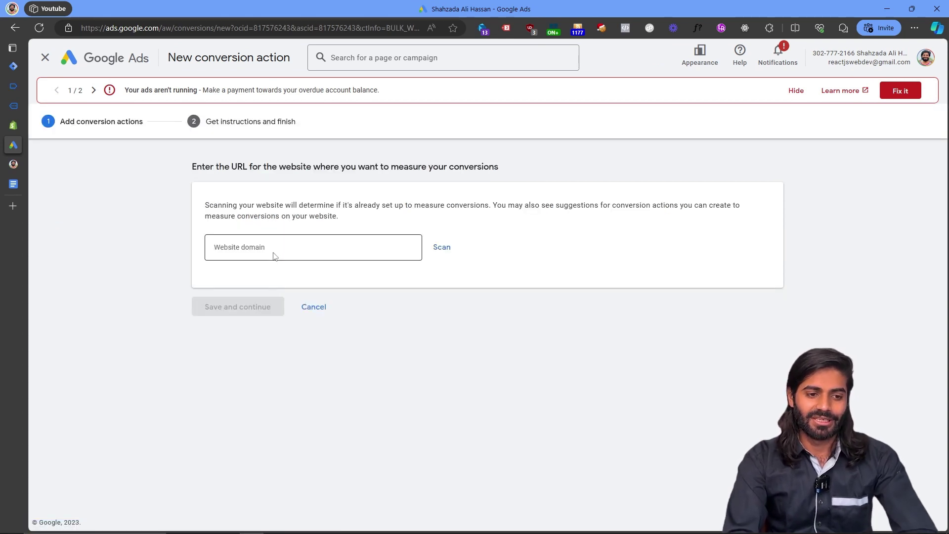
{"action": "left_click", "coordinate": [8, 128]}
{"action": "mouse_move", "coordinate": [28, 85]}
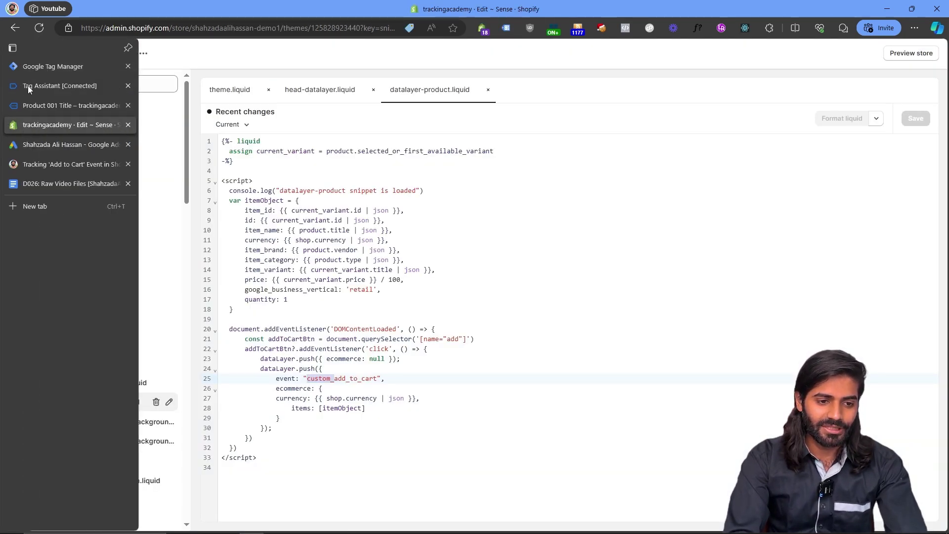
{"action": "left_click", "coordinate": [22, 106]}
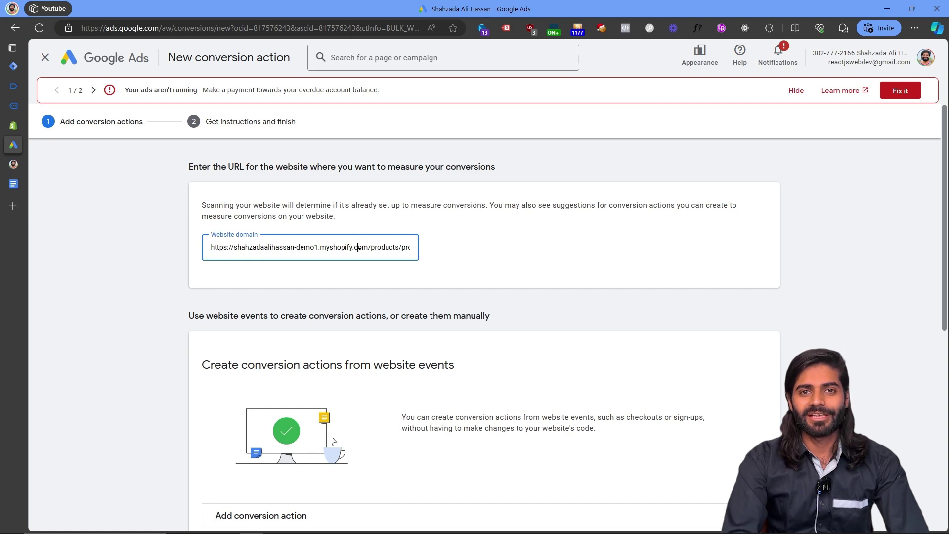
{"action": "scroll", "coordinate": [359, 245], "scroll_direction": "down", "scroll_amount": 8}
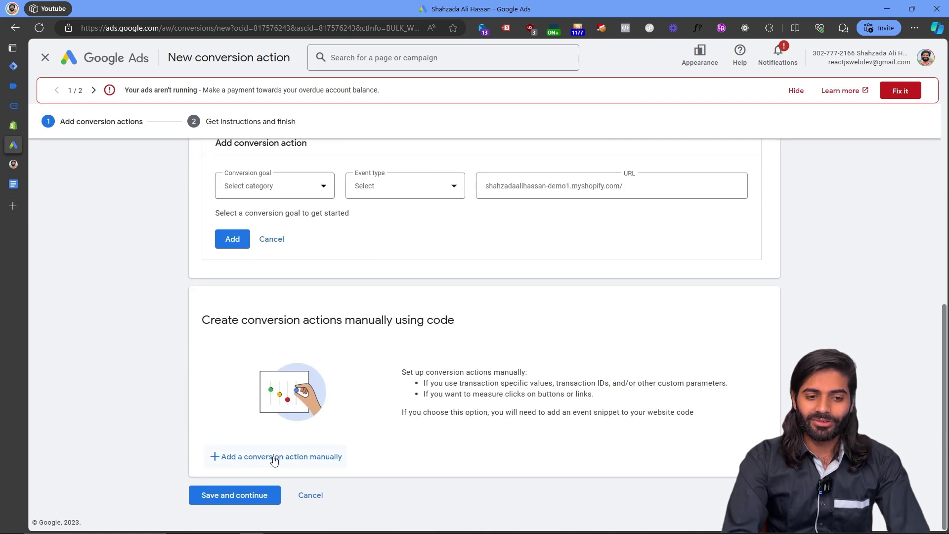
Manually add an Add to cart conversion named add_to_cart, using different values per conversion
{"action": "left_click", "coordinate": [274, 459]}
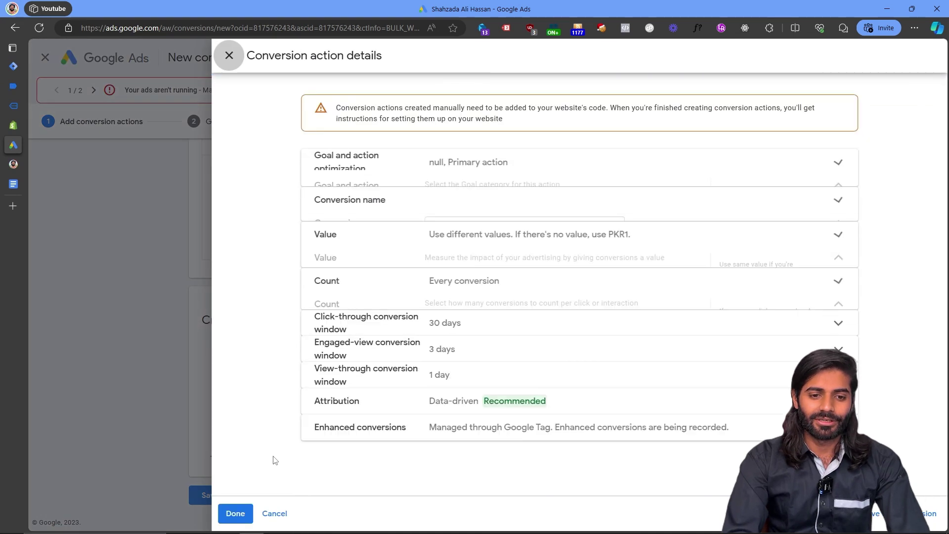
{"action": "left_click", "coordinate": [443, 204]}
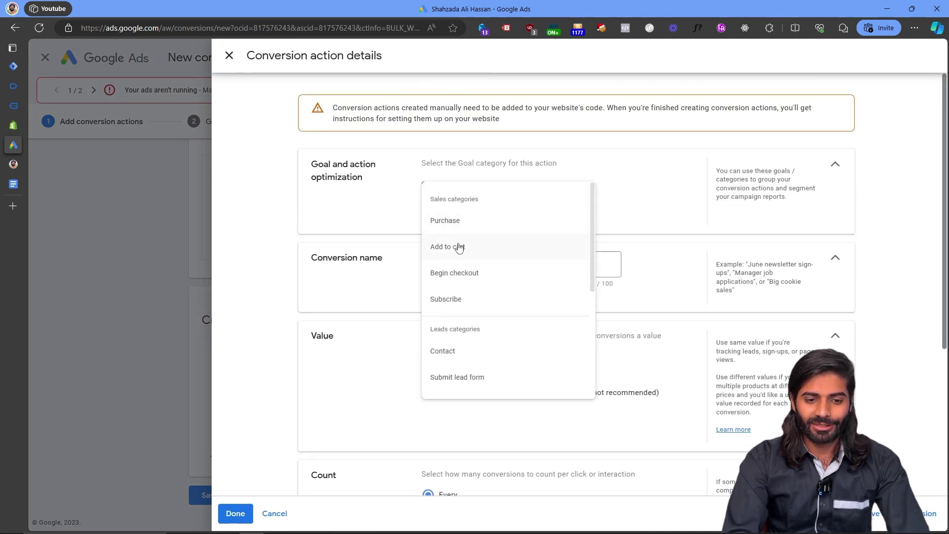
{"action": "left_click", "coordinate": [459, 248]}
{"action": "left_click", "coordinate": [458, 304]}
{"action": "type", "text": "add"}
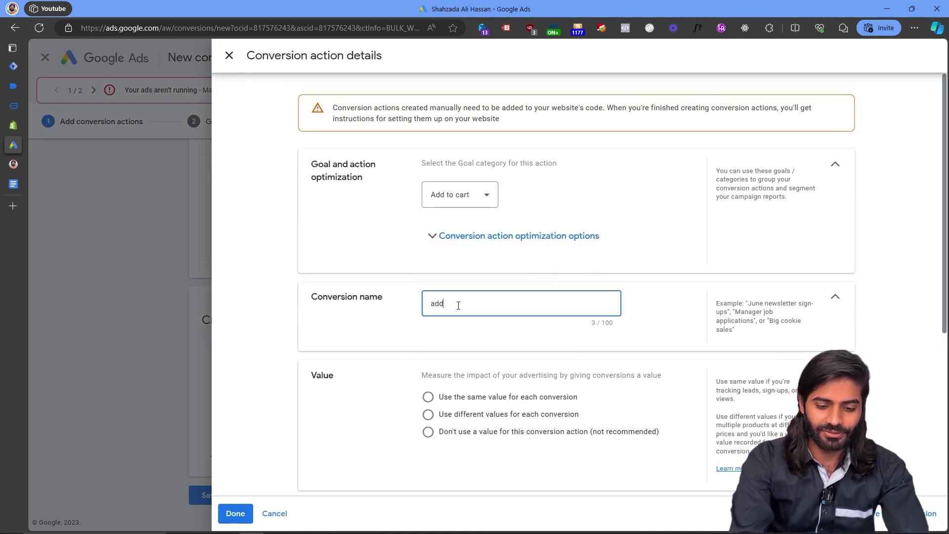
{"action": "type", "text": "_to_cart"}
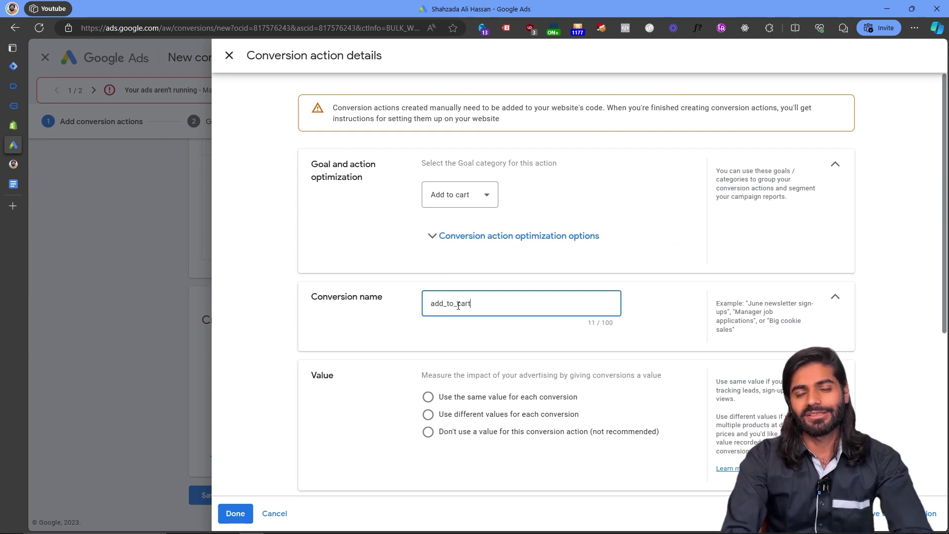
{"action": "scroll", "coordinate": [459, 305], "scroll_direction": "down", "scroll_amount": 3}
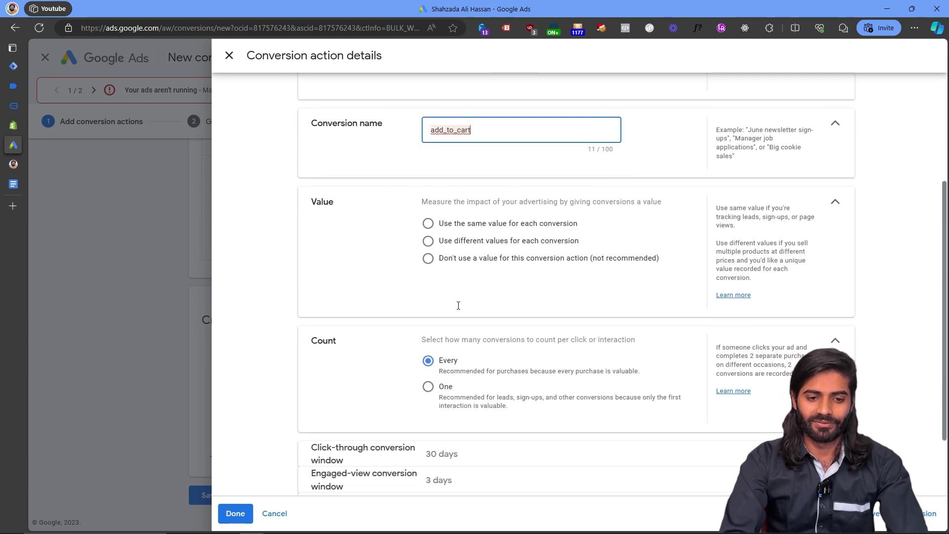
{"action": "left_click", "coordinate": [438, 241]}
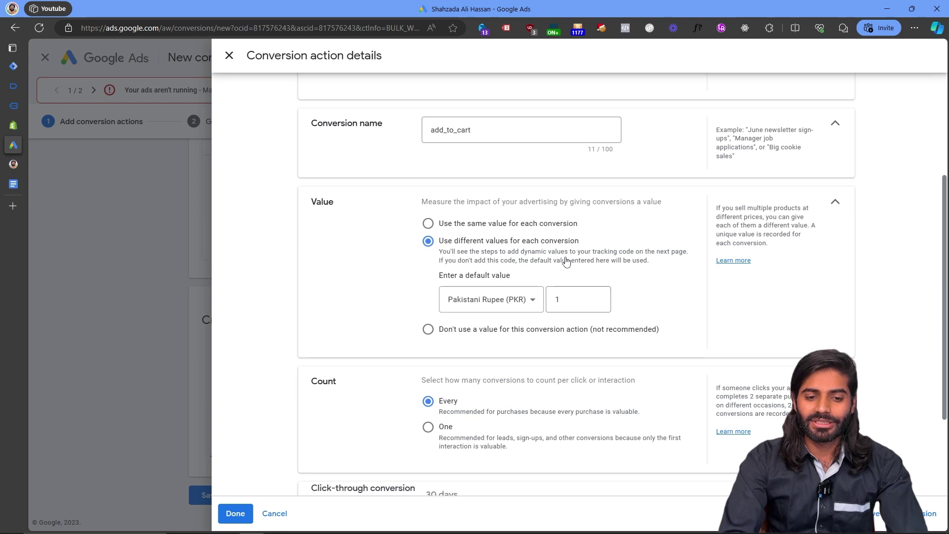
{"action": "scroll", "coordinate": [566, 261], "scroll_direction": "down", "scroll_amount": 2}
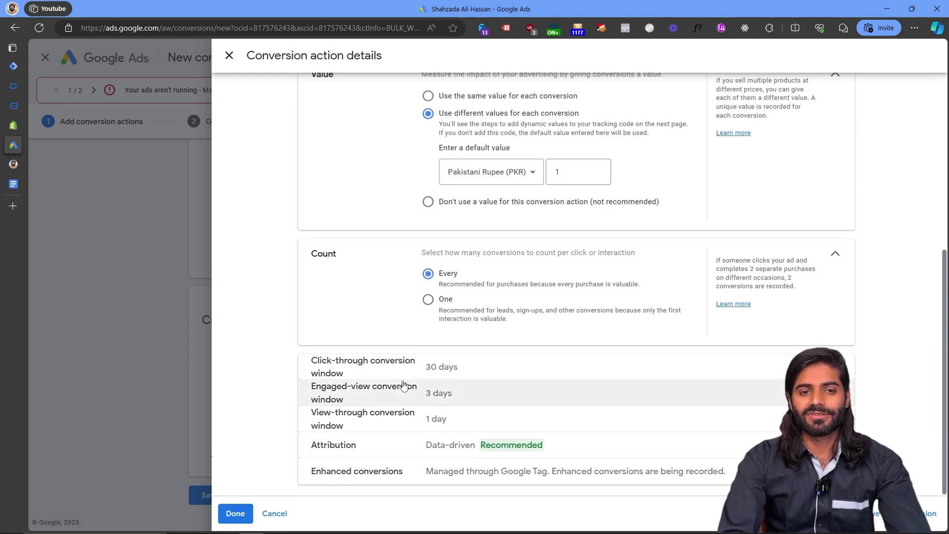
{"action": "left_click", "coordinate": [236, 515]}
{"action": "scroll", "coordinate": [237, 517], "scroll_direction": "down", "scroll_amount": 1}
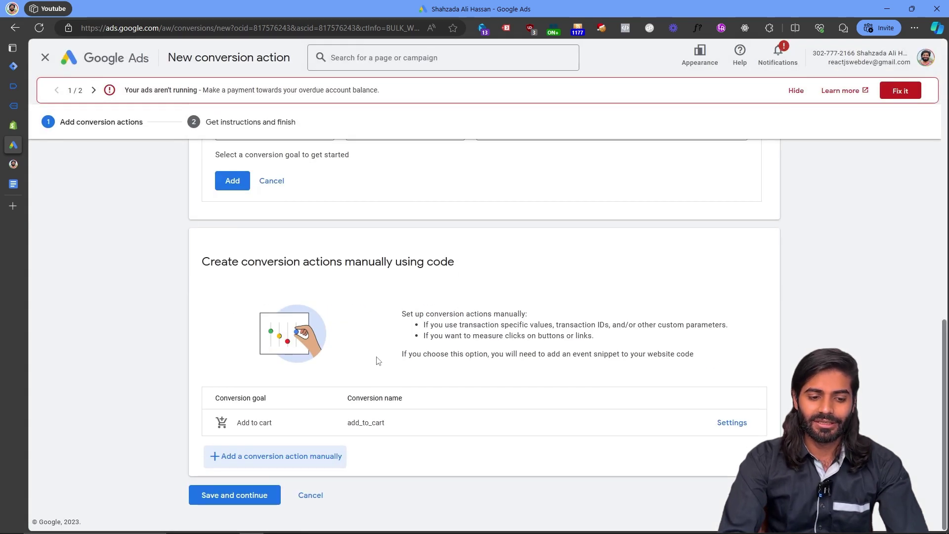
Save the add_to_cart action and copy its Conversion ID and label from the Tag Manager instructions
{"action": "left_click", "coordinate": [242, 499]}
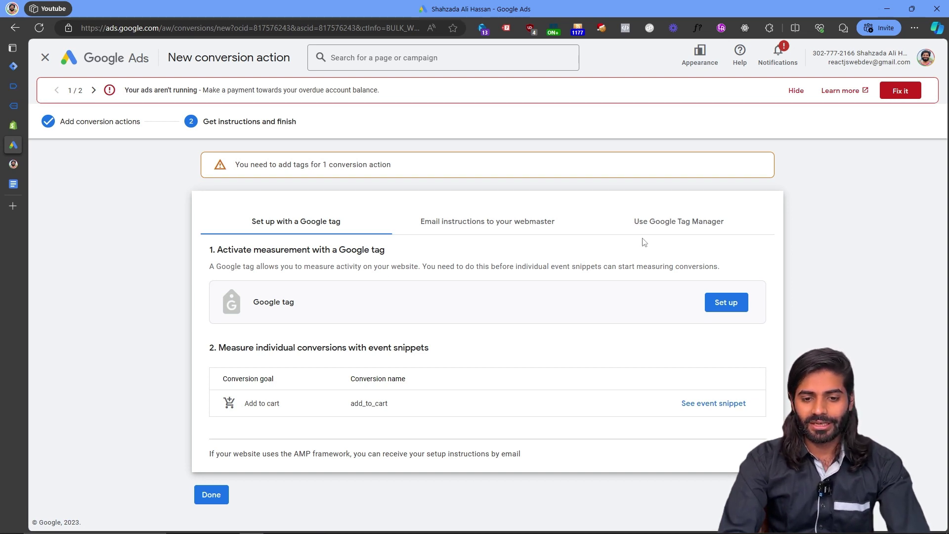
{"action": "left_click", "coordinate": [675, 230]}
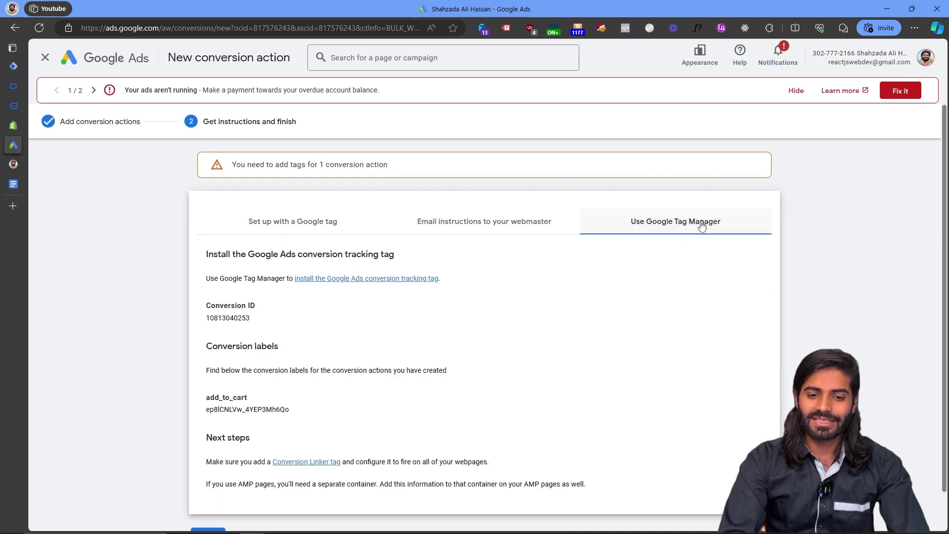
{"action": "double_click", "coordinate": [236, 317]}
{"action": "left_click_drag", "start_coordinate": [291, 410], "coordinate": [206, 418]}
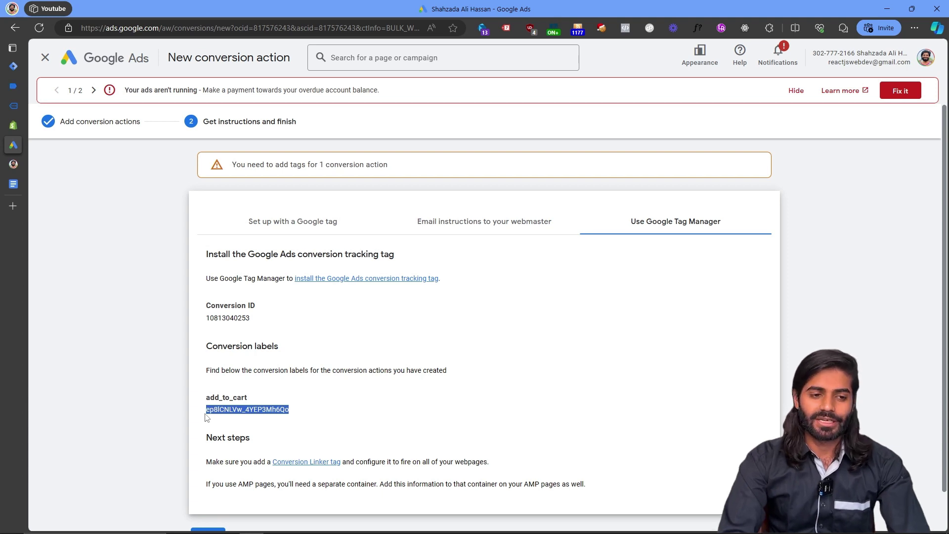
{"action": "left_click", "coordinate": [20, 66]}
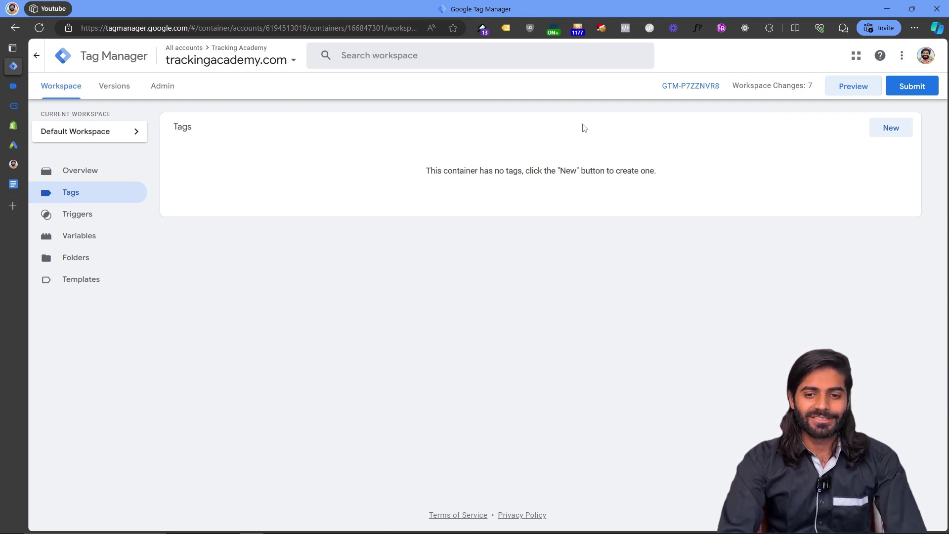
Add and save a Google Ads Conversion Linker tag 'Gads Conversion Linker' triggered on All Pages
{"action": "left_click", "coordinate": [909, 135]}
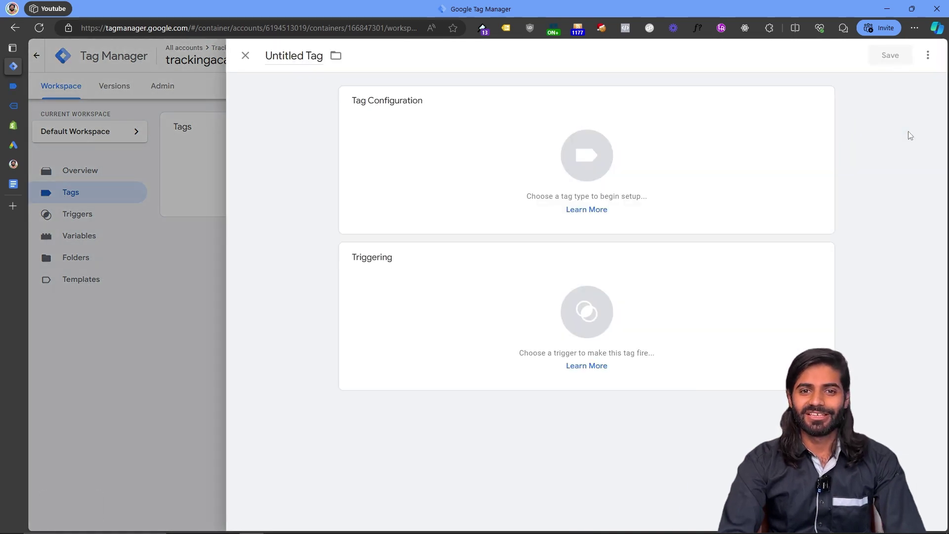
{"action": "left_click", "coordinate": [826, 282]}
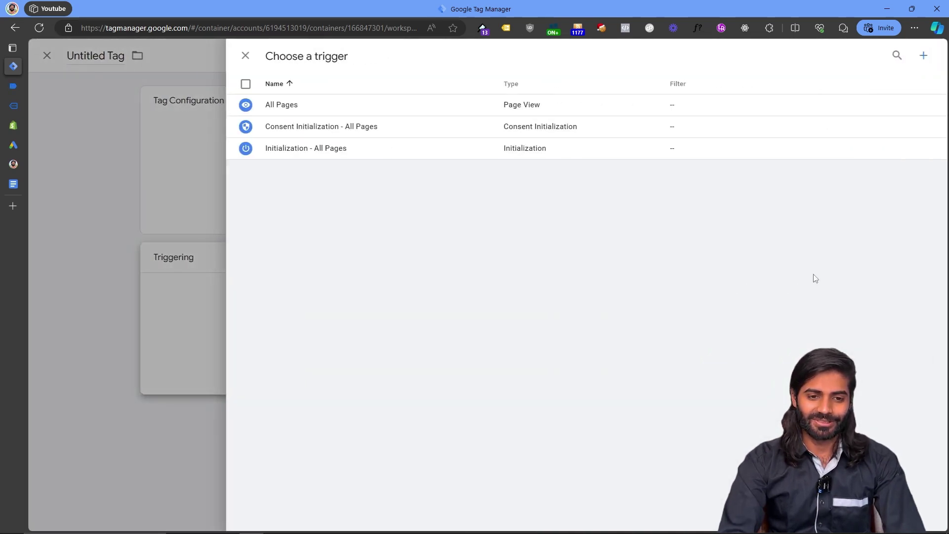
{"action": "left_click", "coordinate": [483, 111]}
{"action": "left_click", "coordinate": [501, 158]}
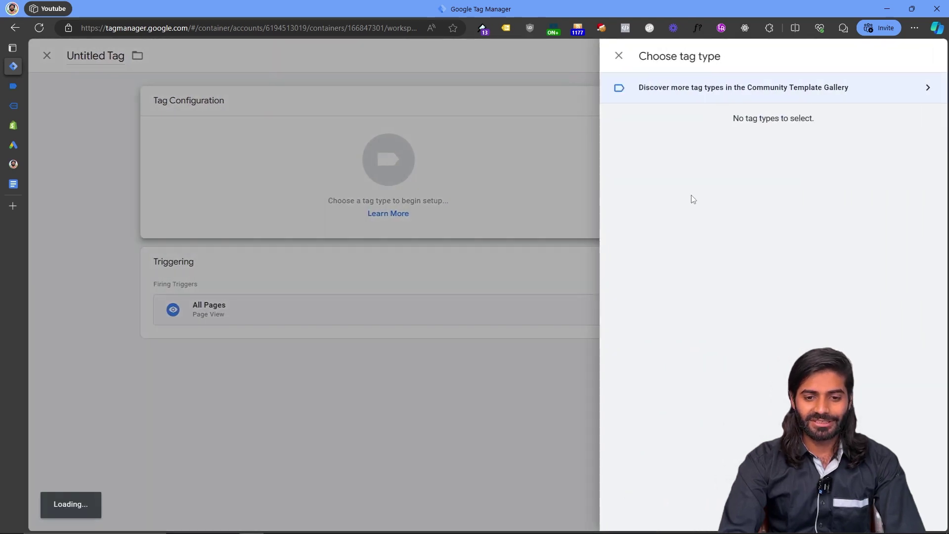
{"action": "left_click", "coordinate": [660, 184]}
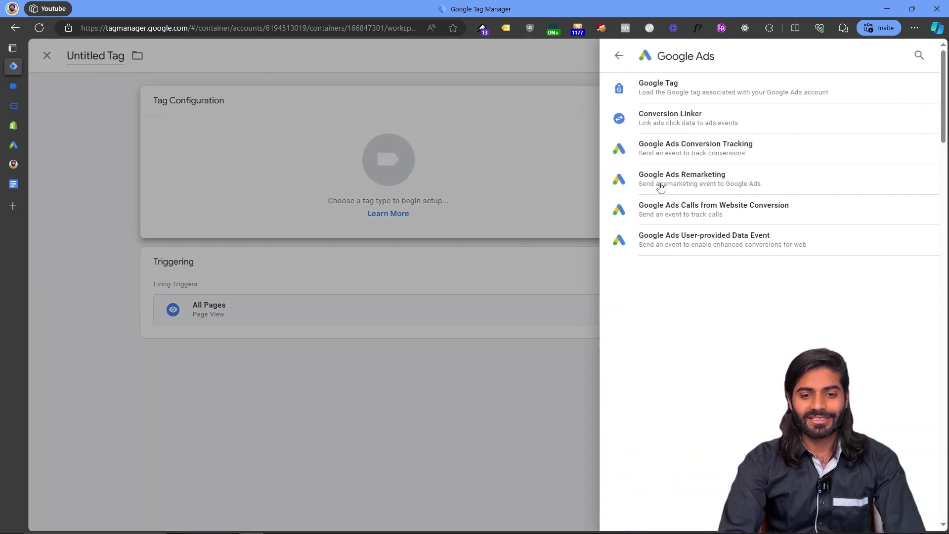
{"action": "left_click", "coordinate": [666, 118]}
{"action": "left_click", "coordinate": [302, 59]}
{"action": "type", "text": "Gads Convers"}
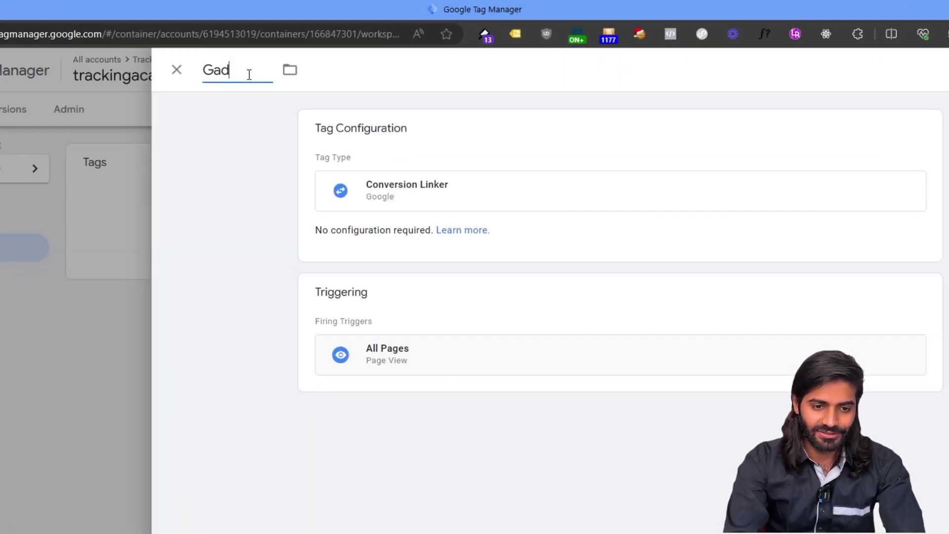
{"action": "type", "text": "ion Linker"}
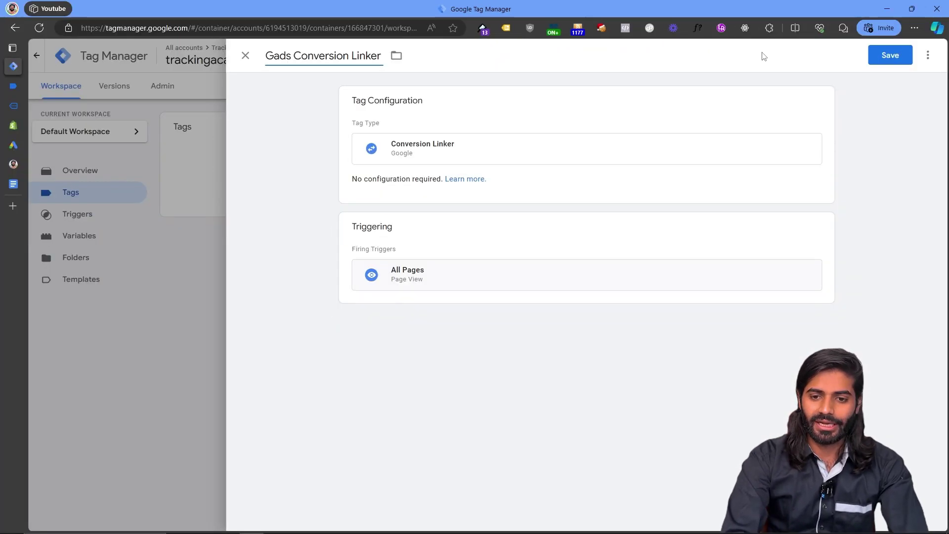
{"action": "left_click", "coordinate": [884, 48]}
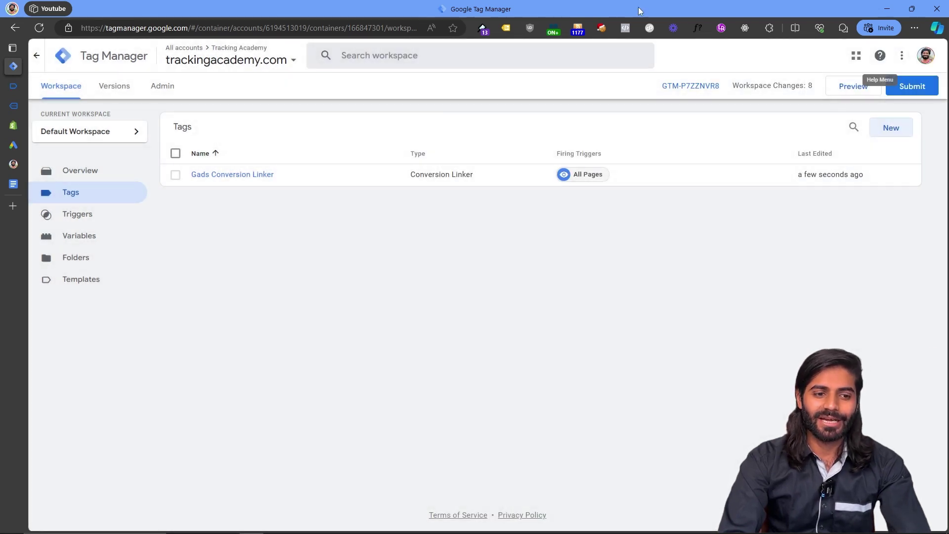
Copy the custom_add_to_cart event name from the Tag Assistant session
{"action": "left_click", "coordinate": [14, 87]}
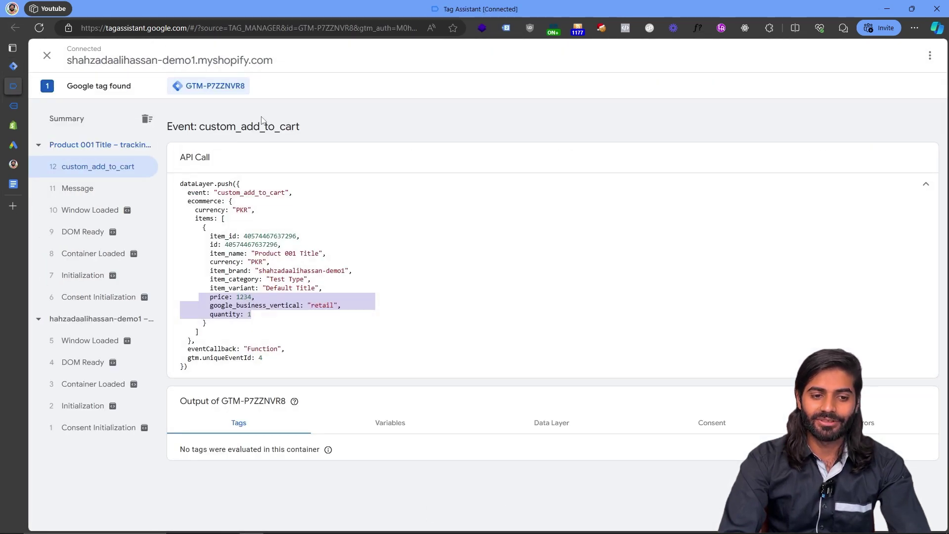
{"action": "double_click", "coordinate": [260, 126]}
{"action": "right_click", "coordinate": [260, 128]}
{"action": "left_click", "coordinate": [273, 135]}
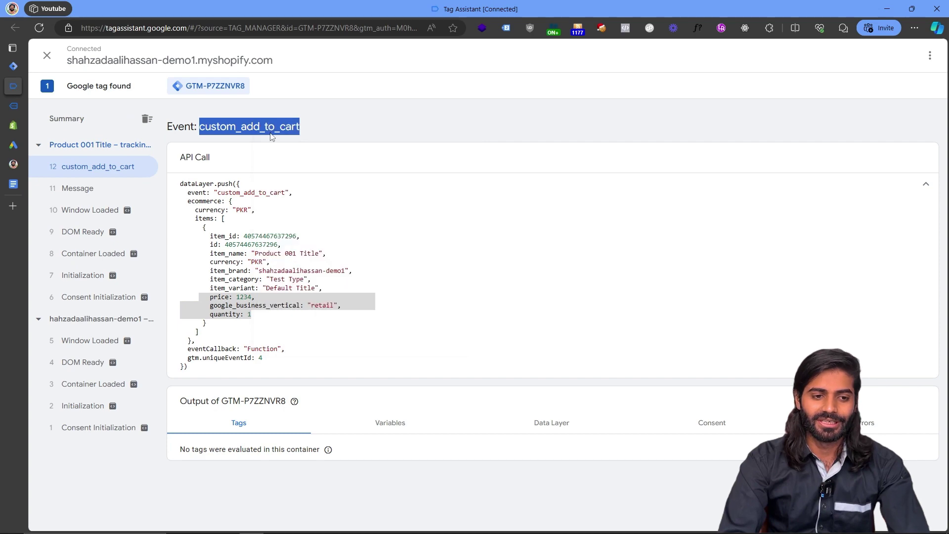
{"action": "left_click", "coordinate": [22, 71]}
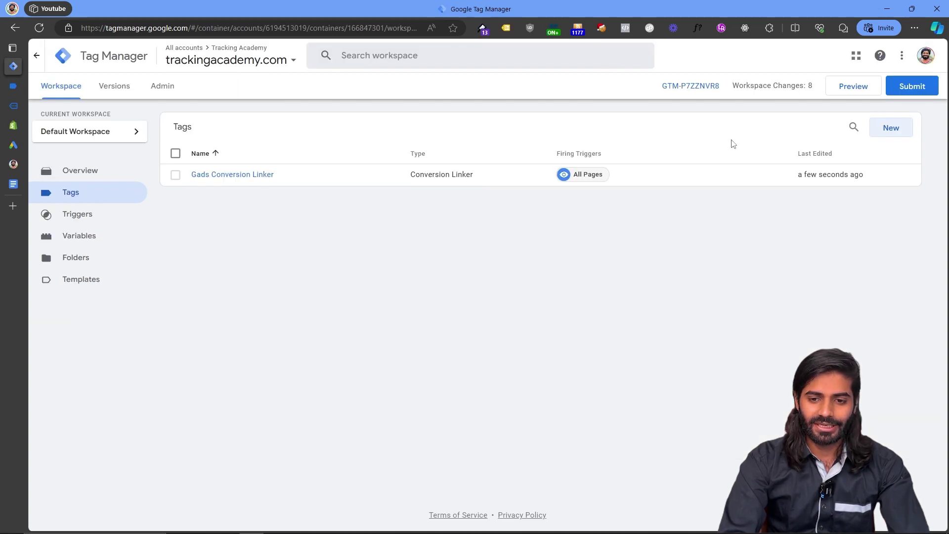
Give a new tag a Custom Event trigger for custom_add_to_cart, titled 'CE custom_add_to_cart'
{"action": "left_click", "coordinate": [892, 130]}
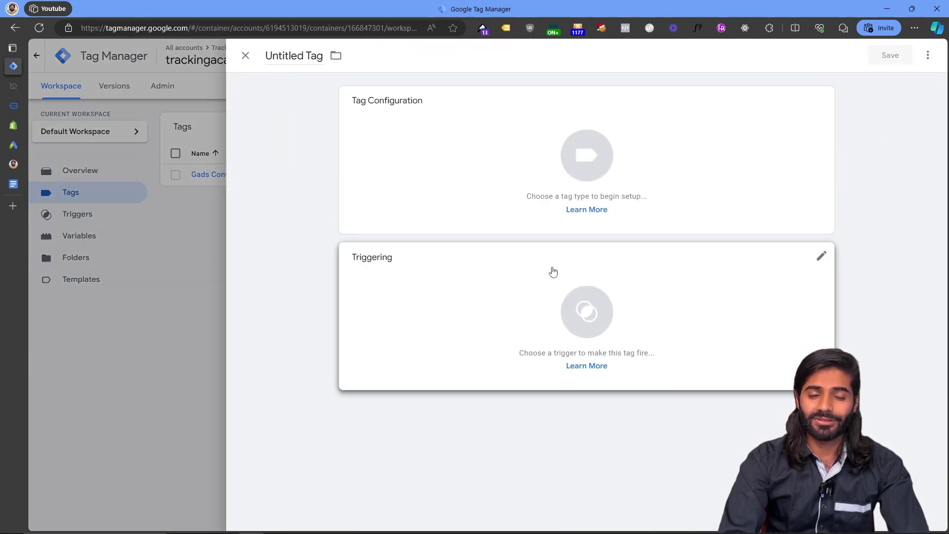
{"action": "left_click", "coordinate": [552, 272]}
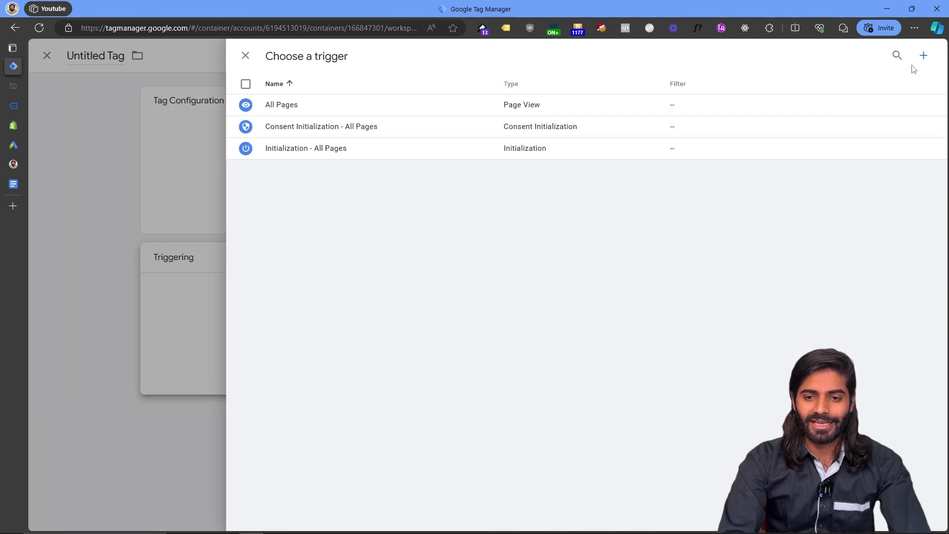
{"action": "left_click", "coordinate": [922, 56]}
{"action": "left_click", "coordinate": [680, 137]}
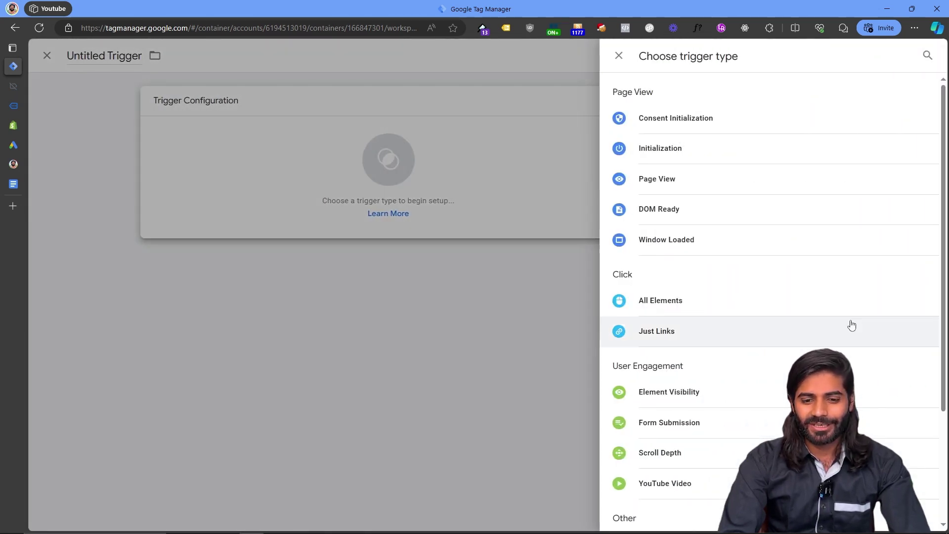
{"action": "scroll", "coordinate": [850, 324], "scroll_direction": "down", "scroll_amount": 3}
{"action": "left_click", "coordinate": [705, 414]}
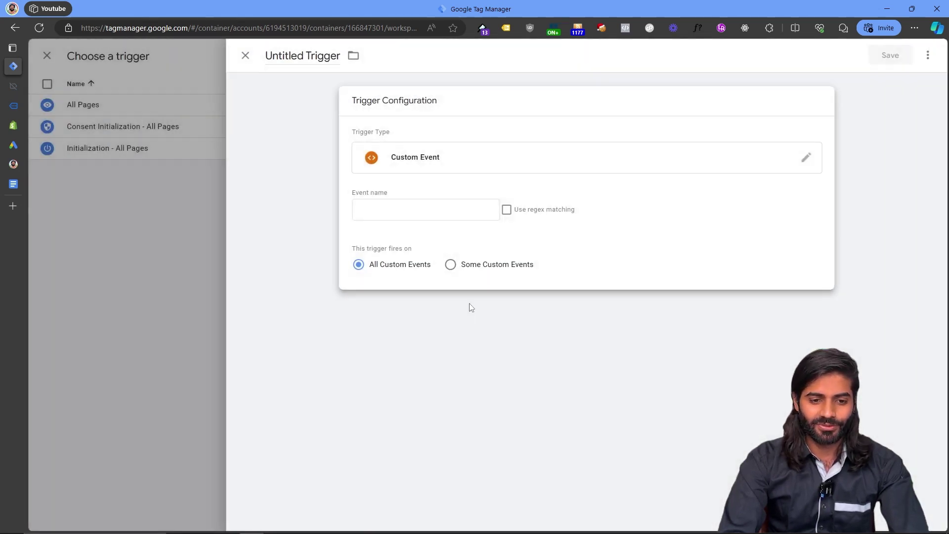
{"action": "left_click", "coordinate": [380, 214]}
{"action": "key", "text": "ctrl+v"}
{"action": "left_click", "coordinate": [282, 54]}
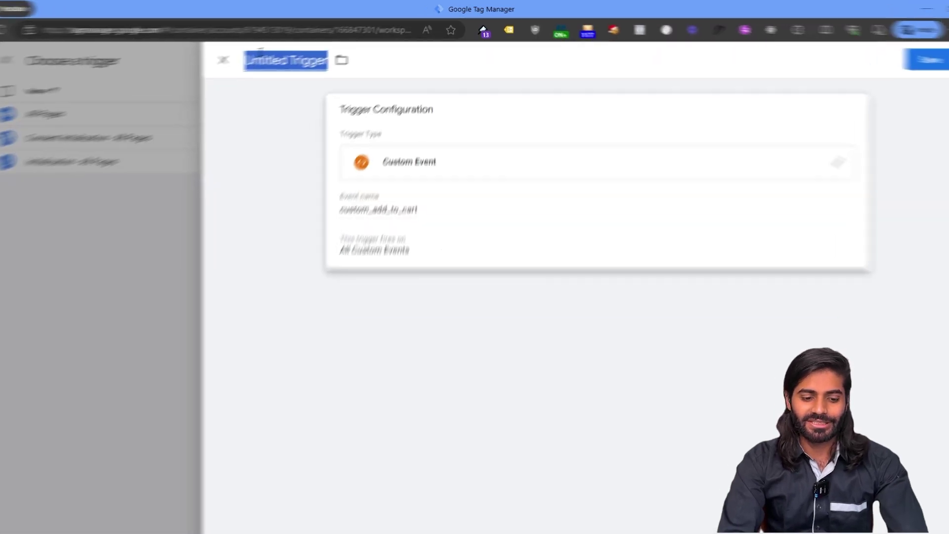
{"action": "type", "text": "CE"}
{"action": "key", "text": "ctrl+v"}
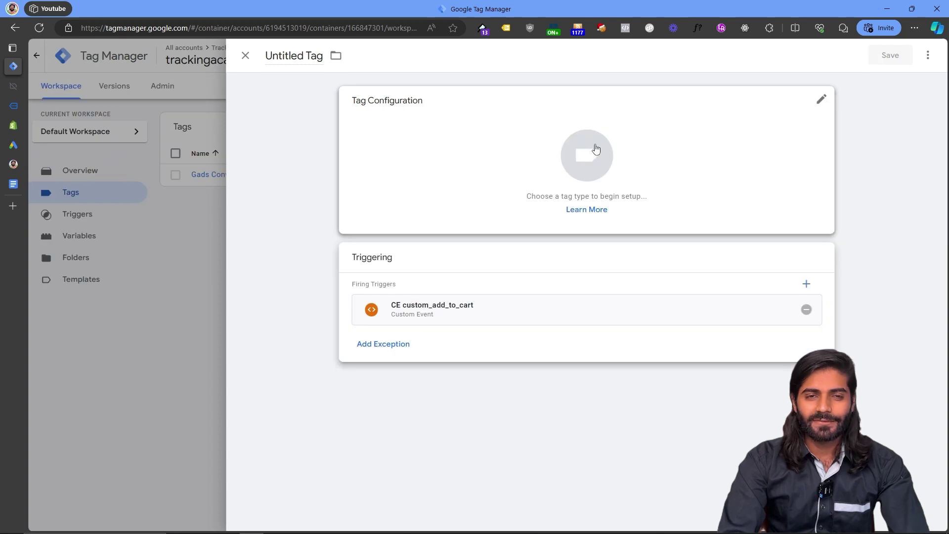
Make the tag Google Ads Conversion Tracking and paste in the Conversion ID from Google Ads
{"action": "left_click", "coordinate": [594, 153]}
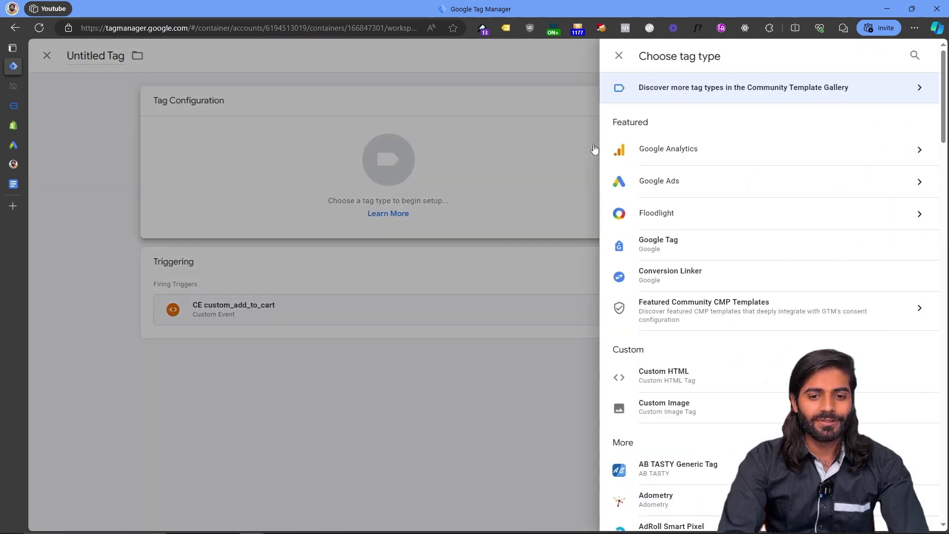
{"action": "left_click", "coordinate": [722, 189]}
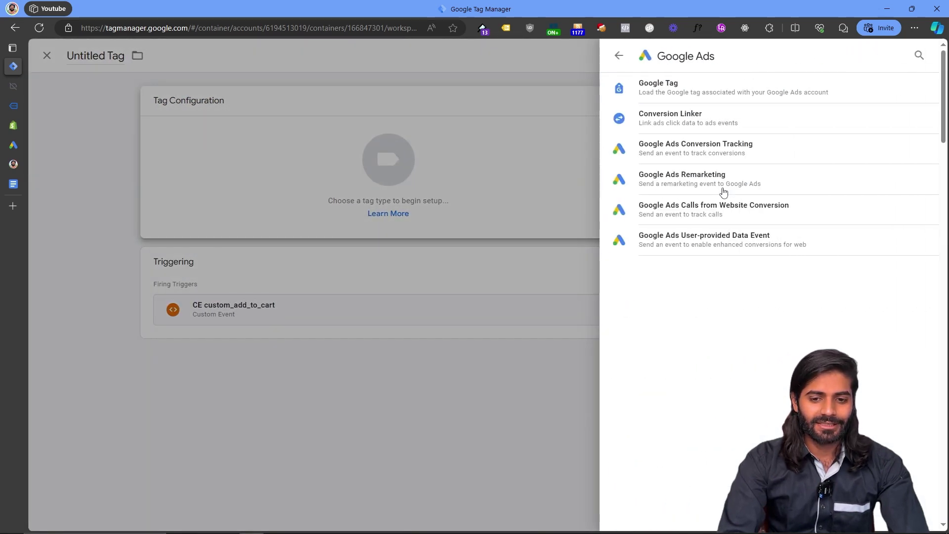
{"action": "left_click", "coordinate": [714, 158]}
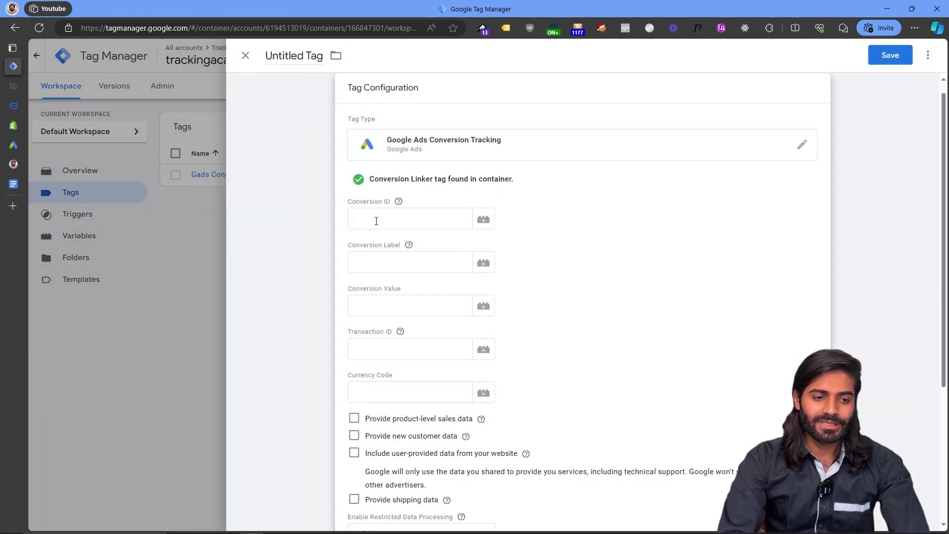
{"action": "left_click", "coordinate": [13, 147]}
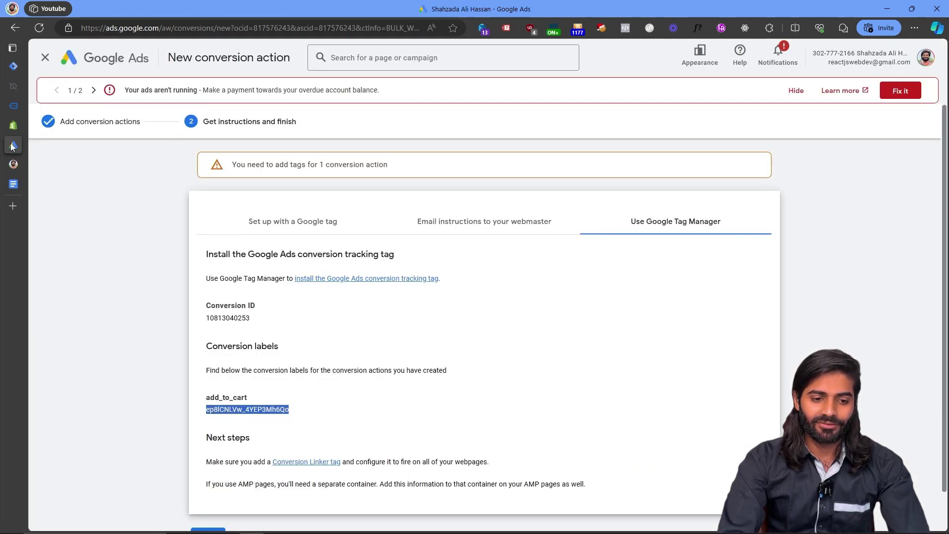
{"action": "double_click", "coordinate": [211, 319]}
{"action": "left_click", "coordinate": [15, 67]}
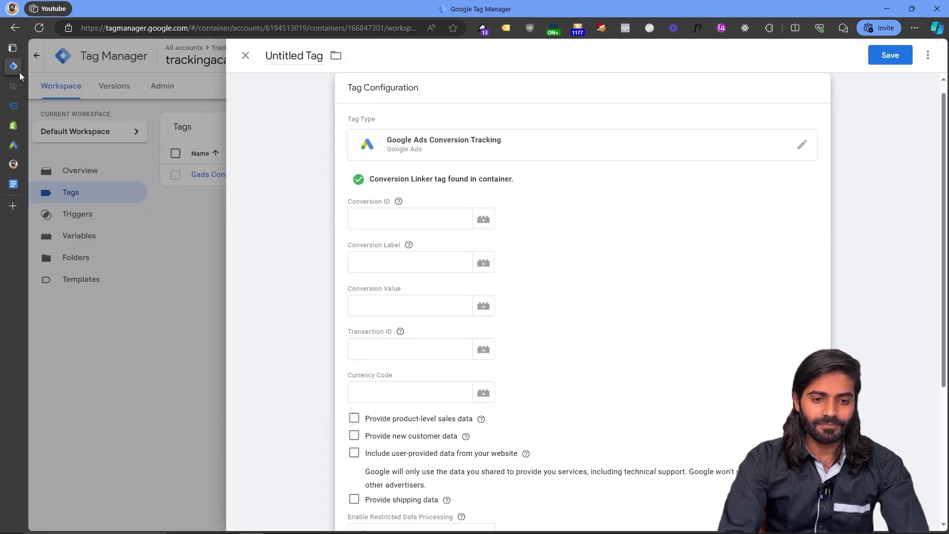
{"action": "left_click", "coordinate": [386, 212]}
{"action": "key", "text": "ctrl+v"}
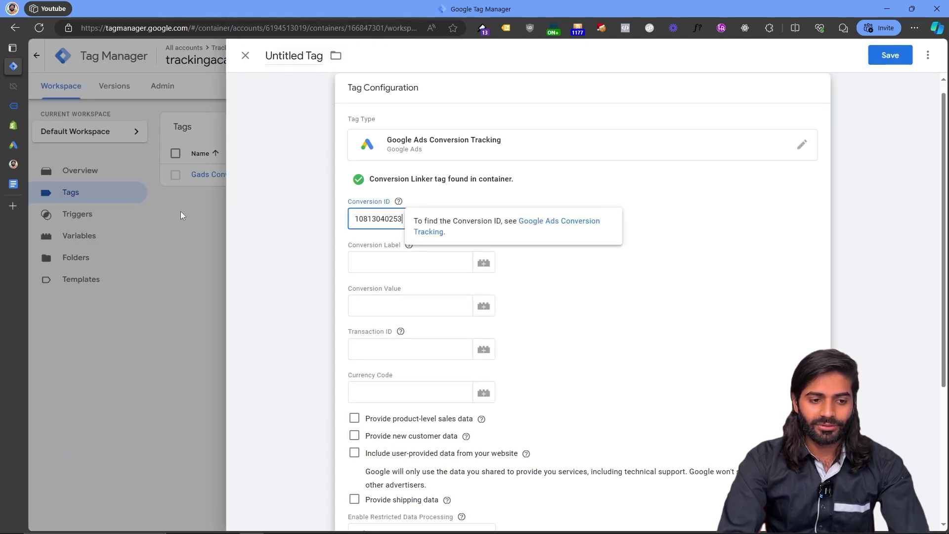
Paste the add_to_cart conversion label from Google Ads into the Conversion Label field
{"action": "left_click", "coordinate": [14, 147]}
{"action": "left_click_drag", "start_coordinate": [303, 429], "coordinate": [276, 413]}
{"action": "left_click", "coordinate": [212, 409]}
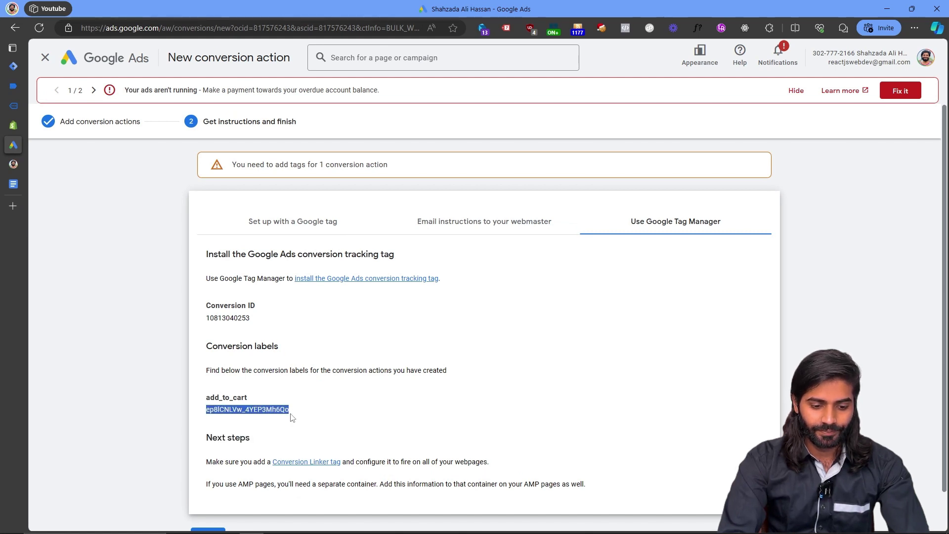
{"action": "left_click", "coordinate": [12, 66]}
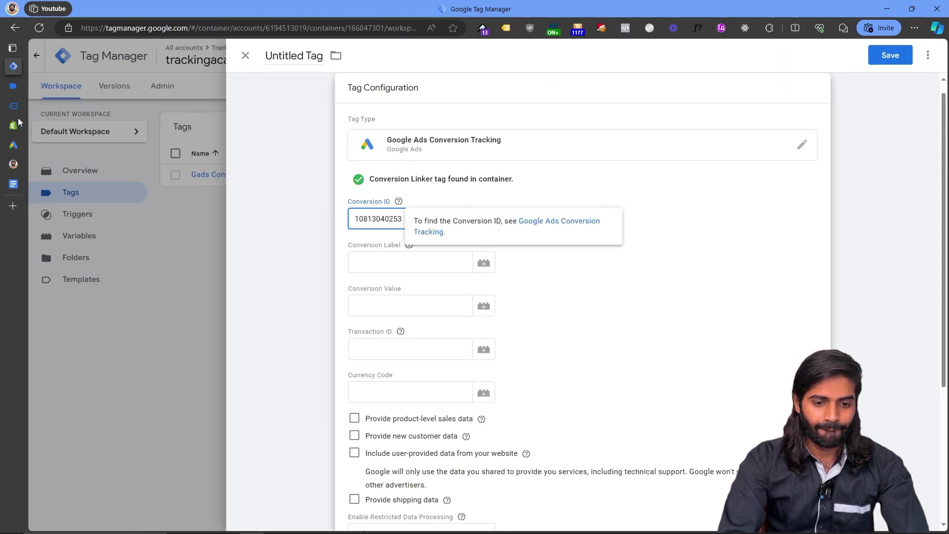
{"action": "left_click", "coordinate": [408, 268]}
{"action": "key", "text": "ctrl+v"}
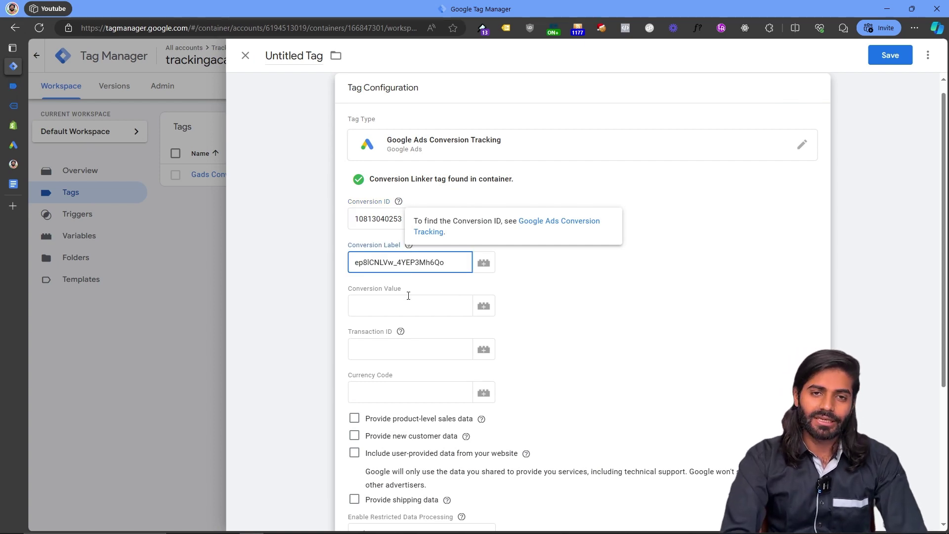
{"action": "scroll", "coordinate": [455, 273], "scroll_direction": "up", "scroll_amount": 1}
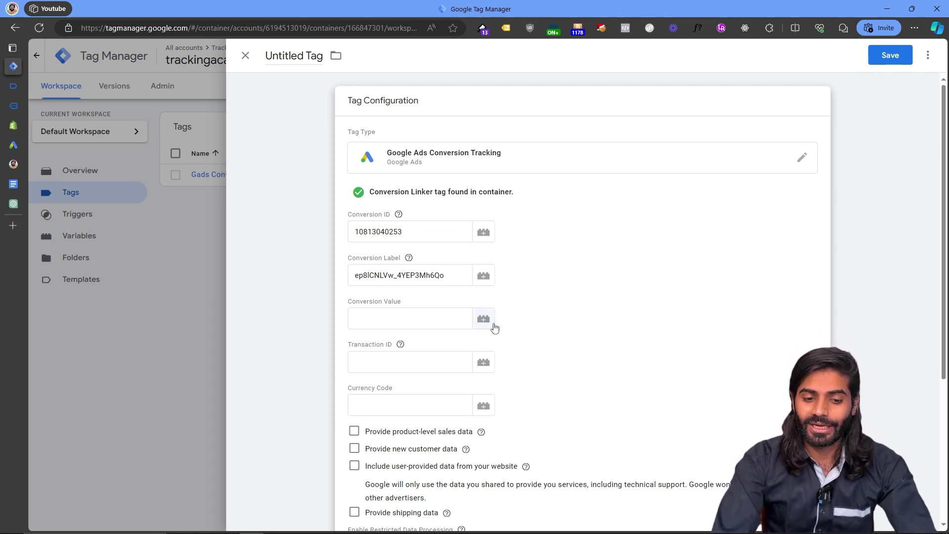
Set Conversion Value to a new Data Layer Variable 'DLV ecommerce.value' reading ecommerce.value
{"action": "left_click", "coordinate": [11, 89]}
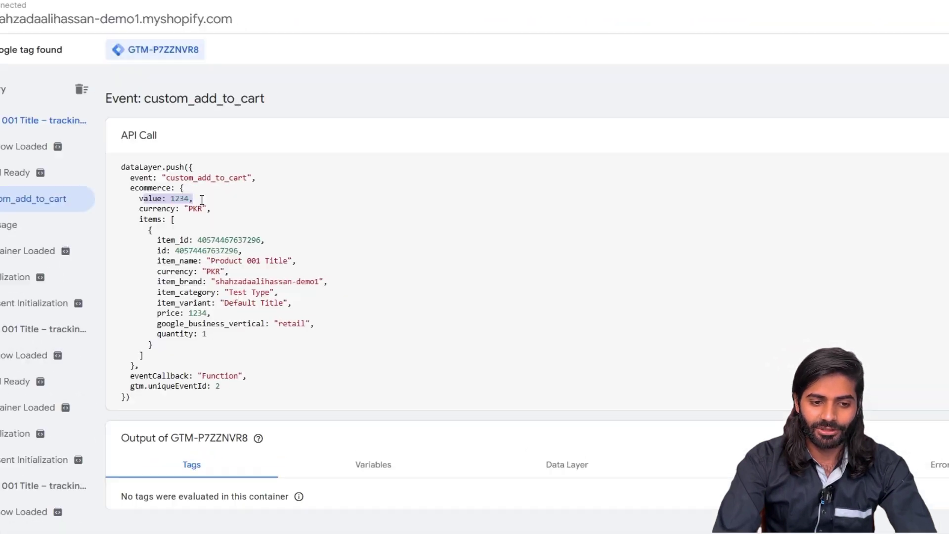
{"action": "left_click_drag", "start_coordinate": [248, 209], "coordinate": [120, 189]}
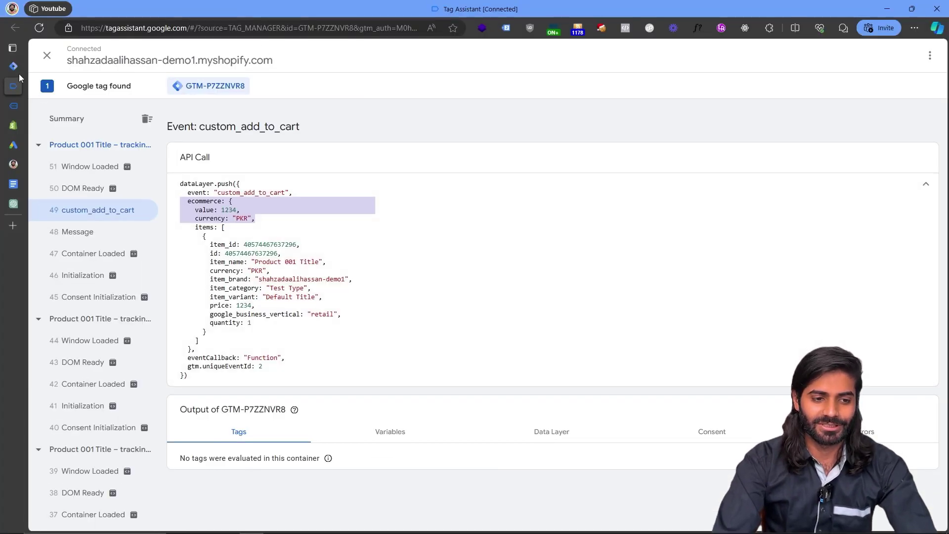
{"action": "left_click", "coordinate": [18, 67]}
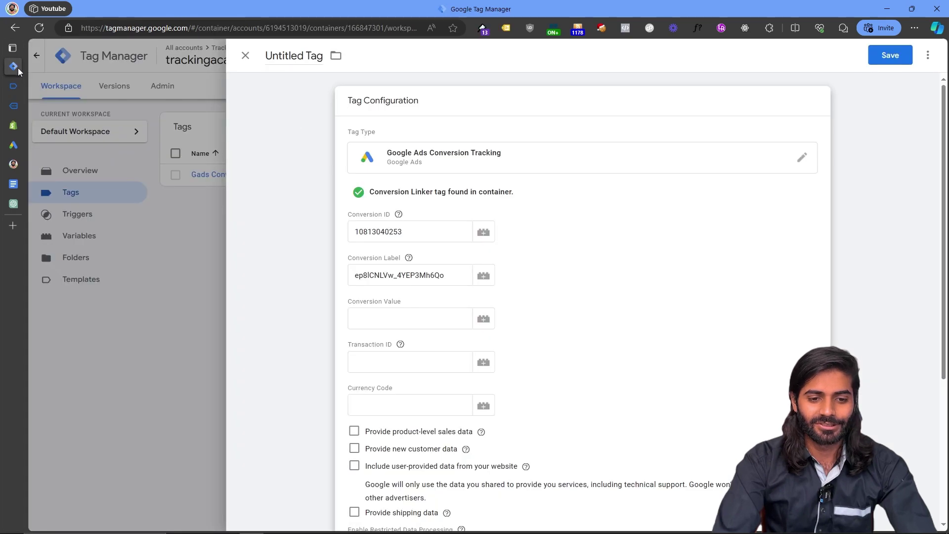
{"action": "left_click", "coordinate": [490, 321]}
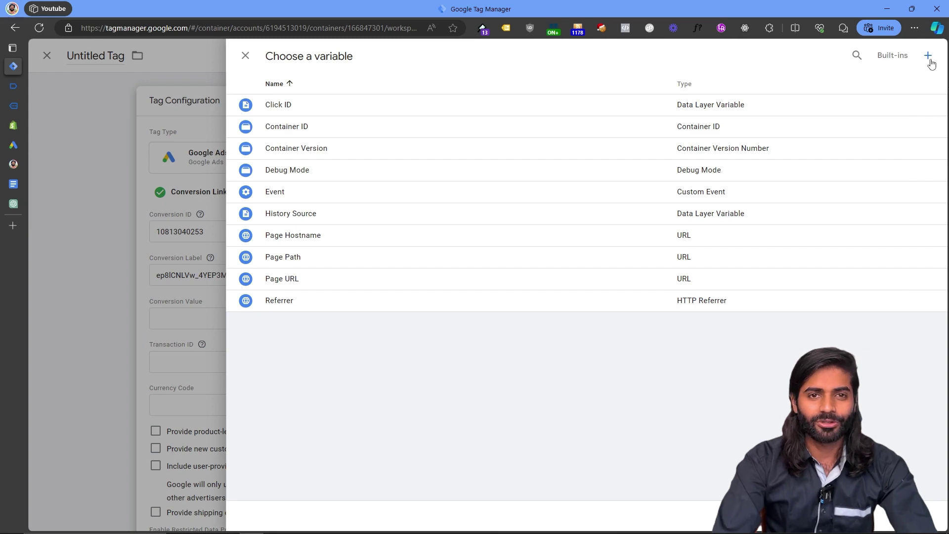
{"action": "left_click", "coordinate": [929, 55]}
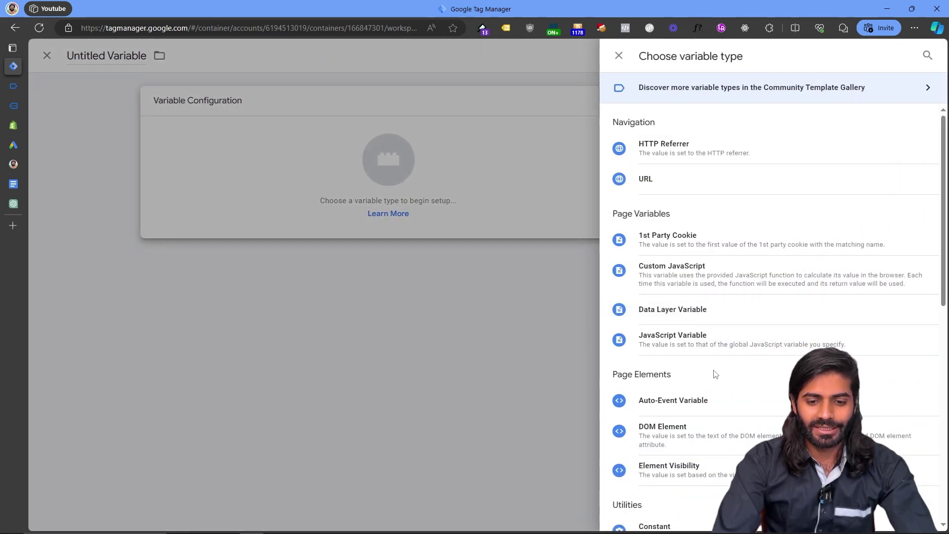
{"action": "left_click", "coordinate": [666, 313]}
{"action": "left_click", "coordinate": [386, 212]}
{"action": "type", "text": "e"}
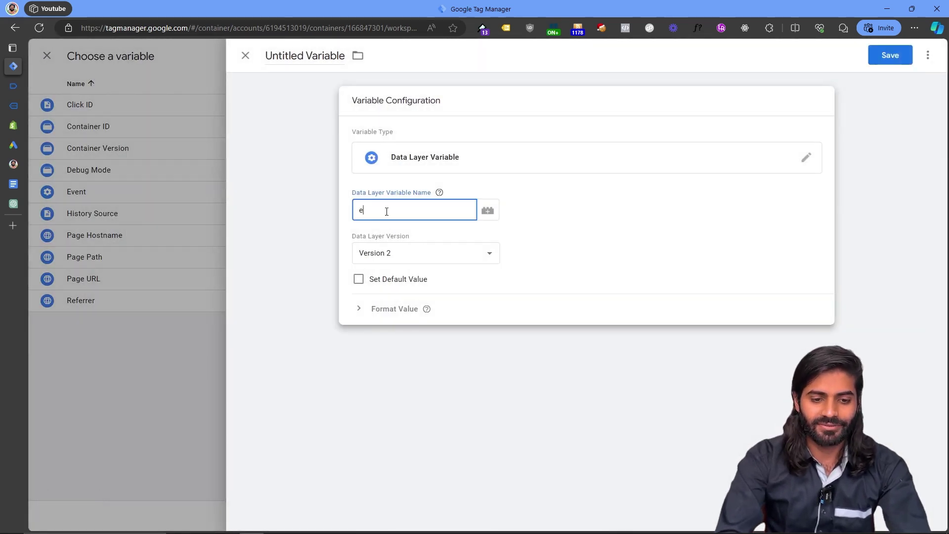
{"action": "type", "text": "commerce.va"}
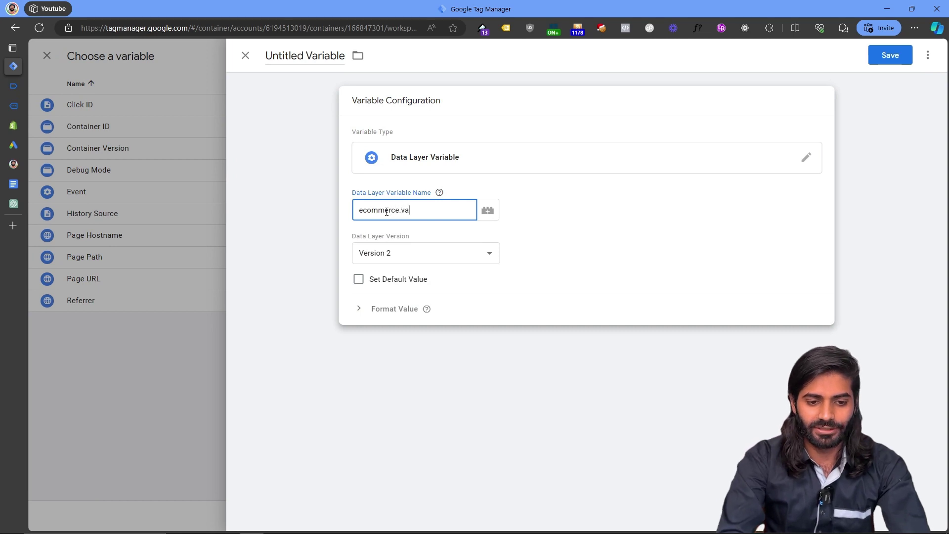
{"action": "type", "text": "lue"}
{"action": "key", "text": "ctrl+a"}
{"action": "key", "text": "ctrl+c"}
{"action": "left_click", "coordinate": [294, 56]}
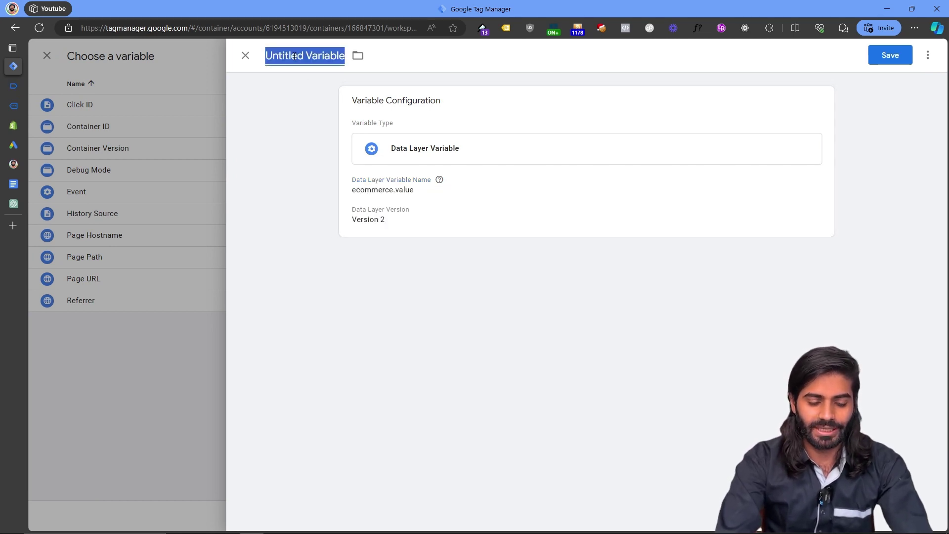
{"action": "type", "text": "DLV"}
{"action": "key", "text": "ctrl+v"}
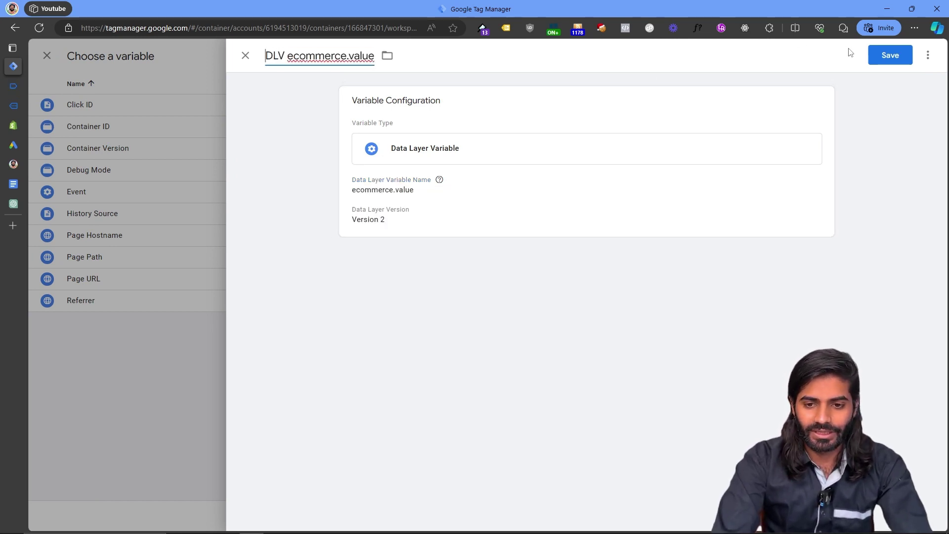
{"action": "left_click", "coordinate": [890, 55]}
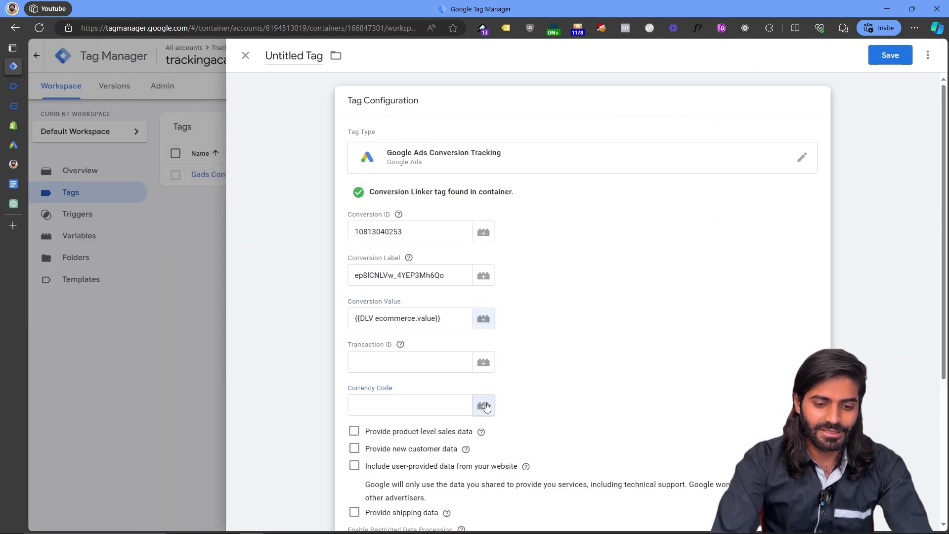
For Currency Code, create a Data Layer Variable on ecommerce.currency named 'DLV ecommerce.currency'
{"action": "left_click", "coordinate": [484, 405]}
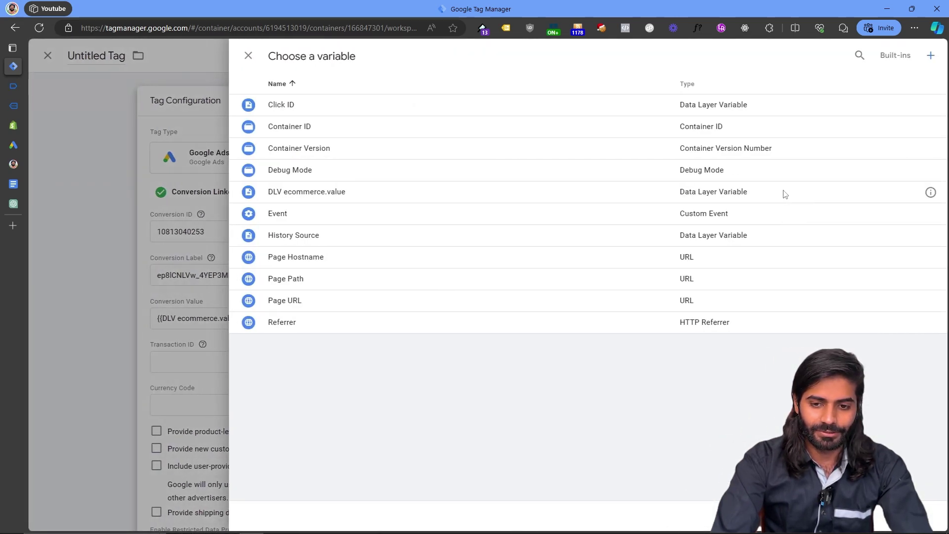
{"action": "left_click", "coordinate": [931, 55]}
{"action": "left_click", "coordinate": [668, 134]}
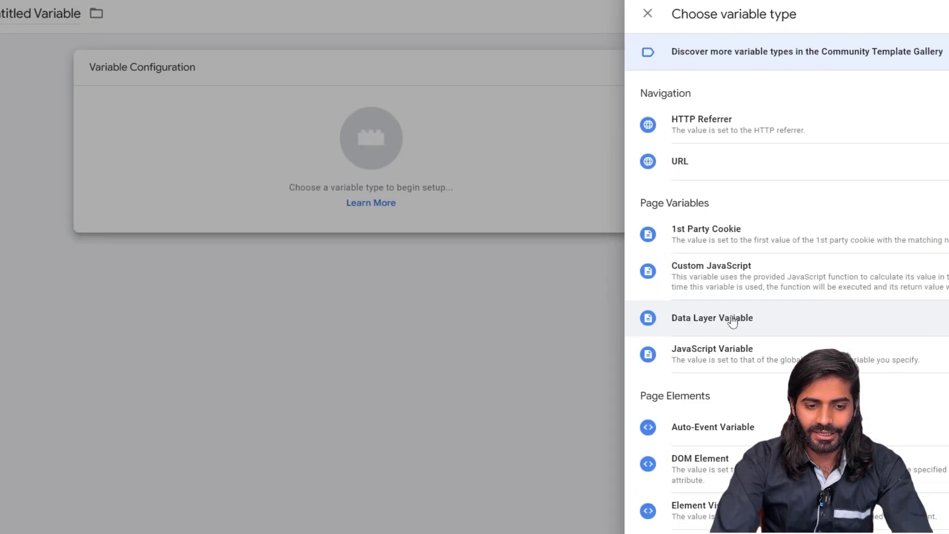
{"action": "left_click", "coordinate": [690, 307]}
{"action": "left_click", "coordinate": [403, 203]}
{"action": "type", "text": "ecomm"}
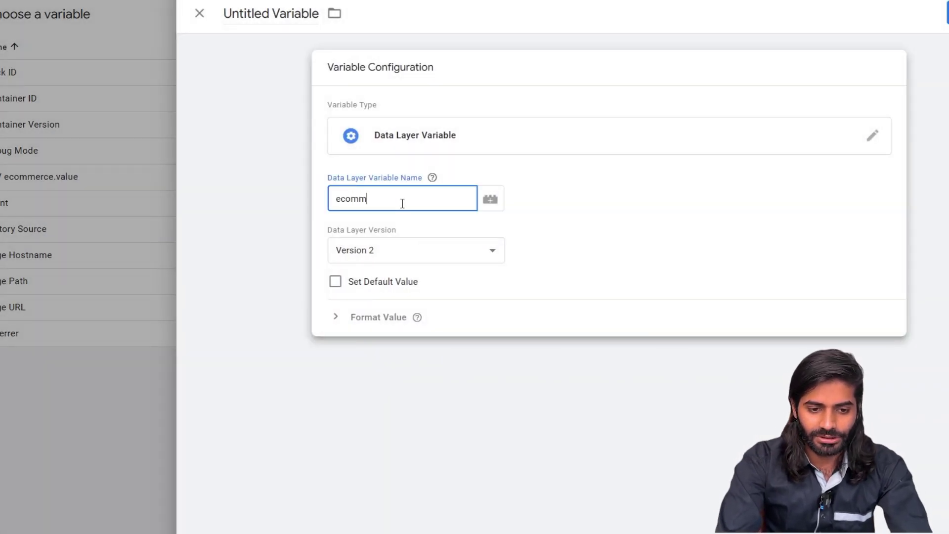
{"action": "type", "text": "erce.curre"}
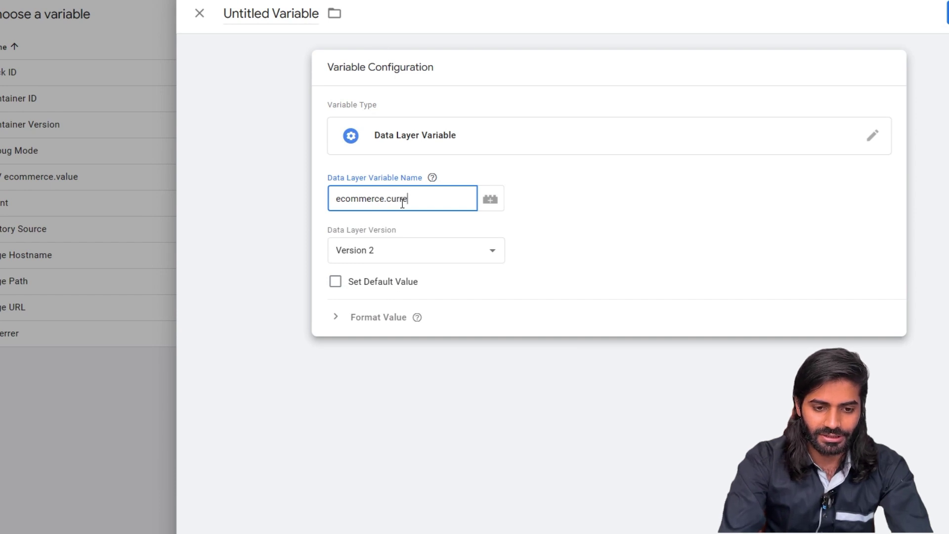
{"action": "type", "text": "ncy"}
{"action": "key", "text": "ctrl+a"}
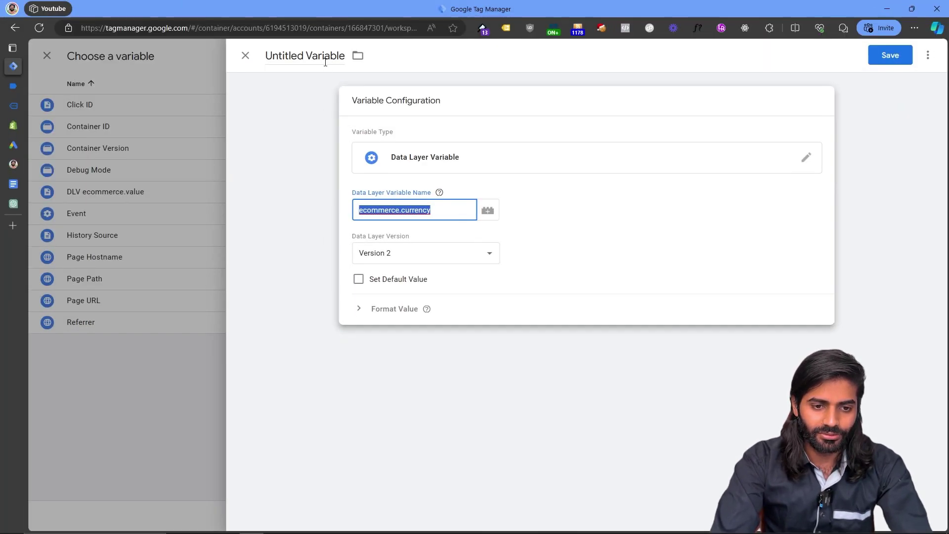
{"action": "left_click", "coordinate": [295, 20]}
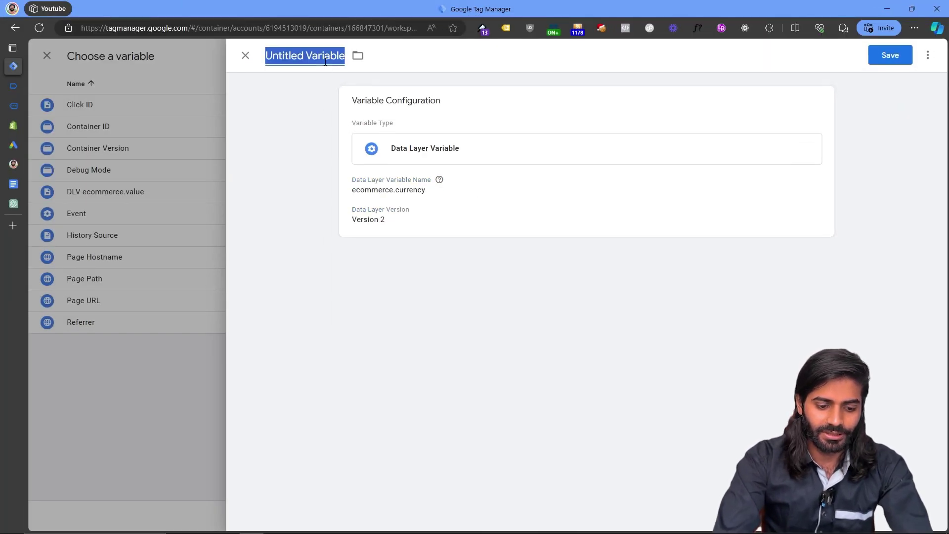
{"action": "type", "text": "DLV"}
{"action": "key", "text": "ctrl+v"}
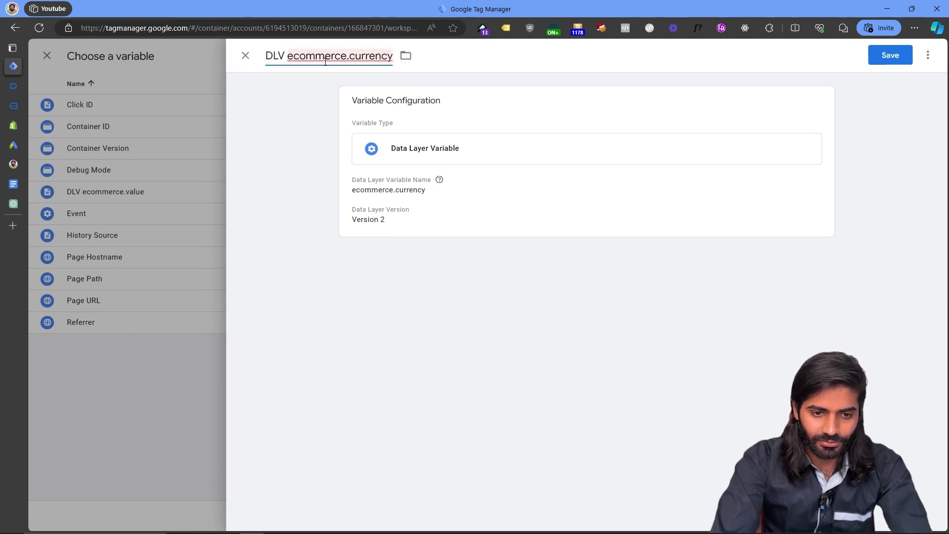
Save the currency variable and enable product-level sales data with Data Layer as the source
{"action": "left_click", "coordinate": [871, 58]}
{"action": "scroll", "coordinate": [598, 306], "scroll_direction": "down", "scroll_amount": 3}
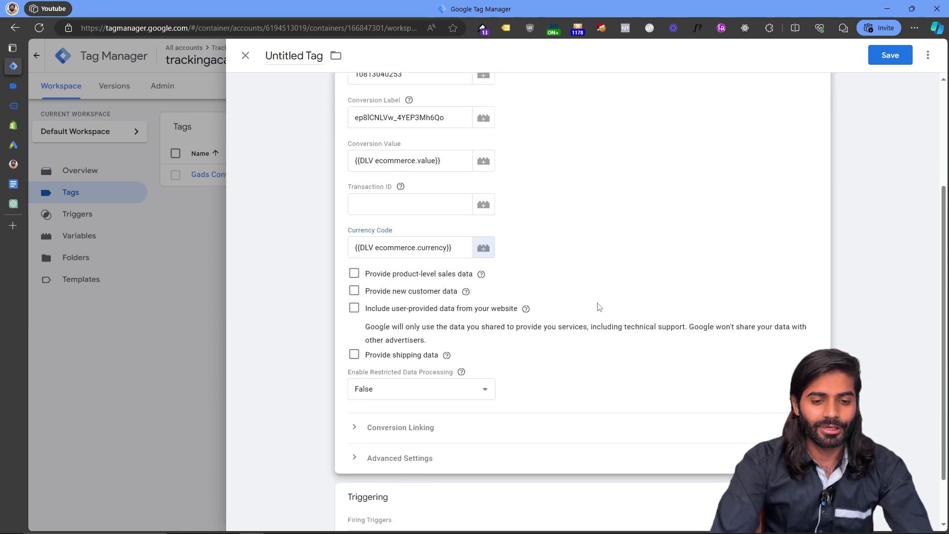
{"action": "left_click", "coordinate": [354, 275]}
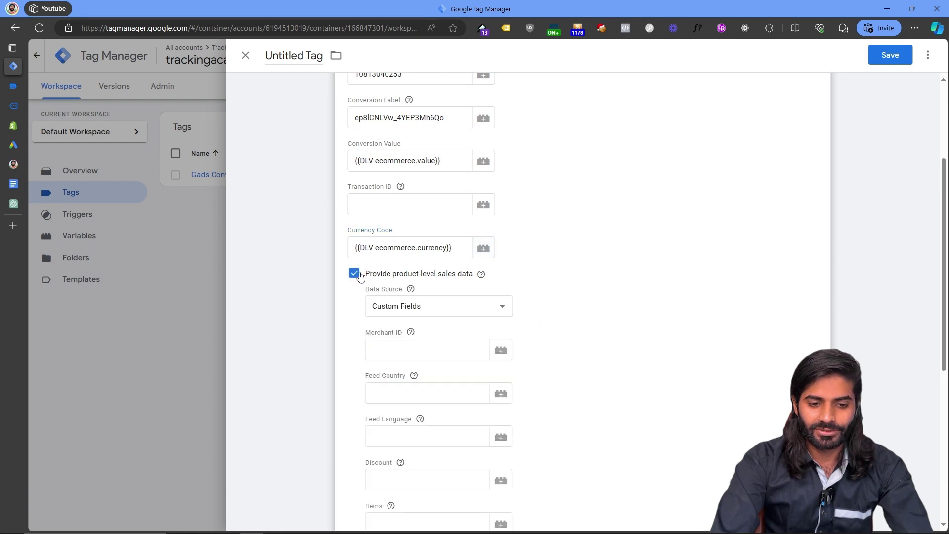
{"action": "scroll", "coordinate": [435, 403], "scroll_direction": "down", "scroll_amount": 2}
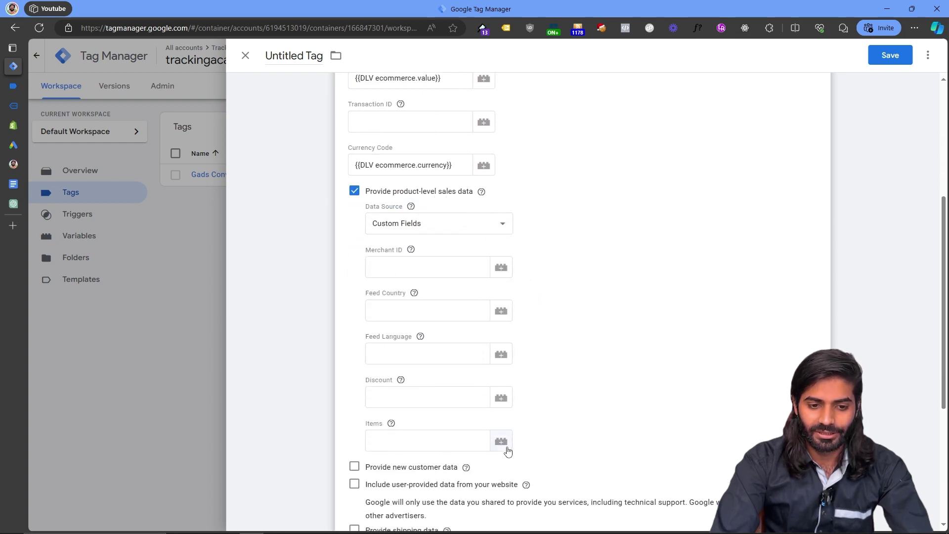
{"action": "left_click", "coordinate": [422, 231]}
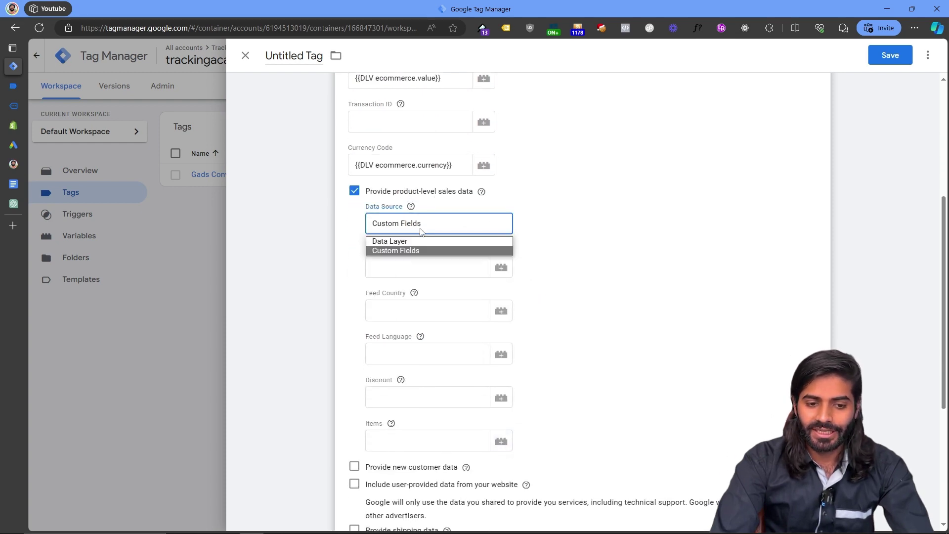
{"action": "left_click", "coordinate": [423, 241]}
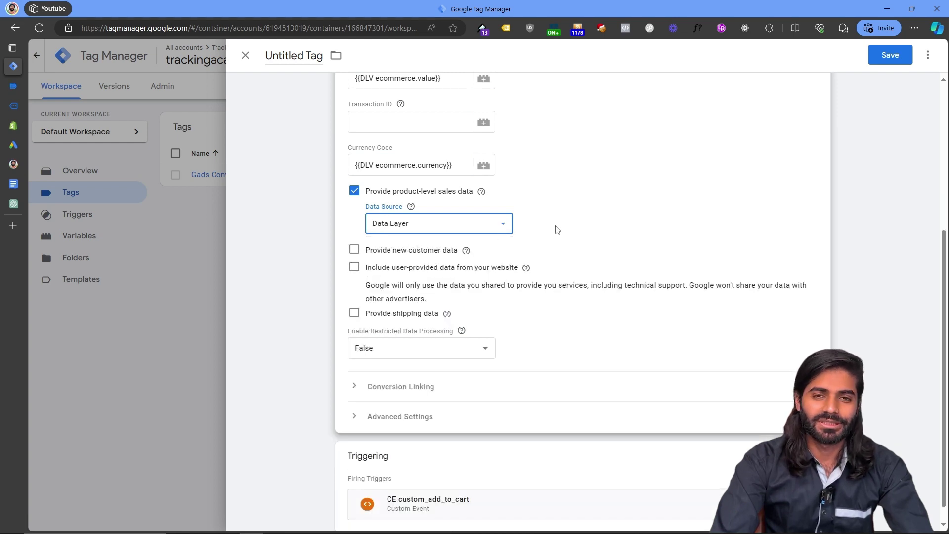
Save the conversion tag under the name 'Gads CT AddToCart'
{"action": "left_click", "coordinate": [892, 54]}
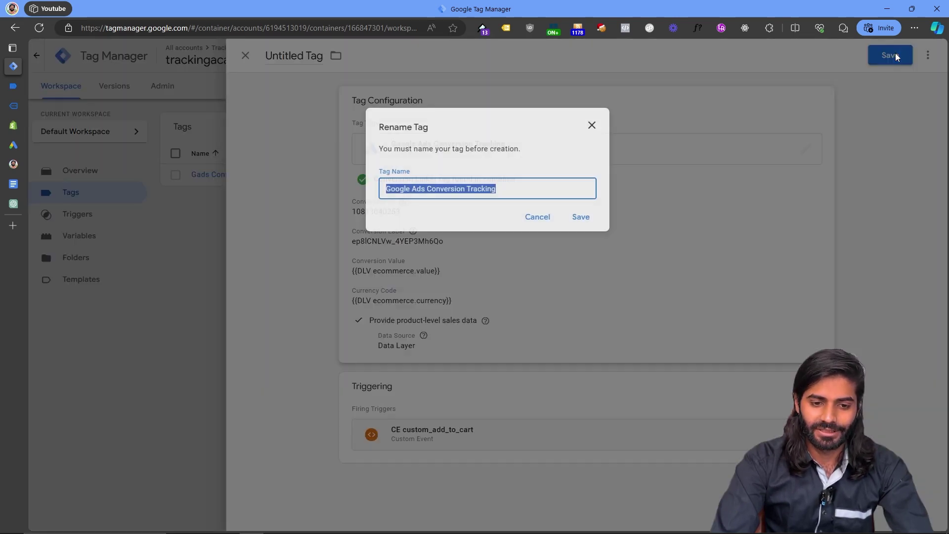
{"action": "type", "text": "FG"}
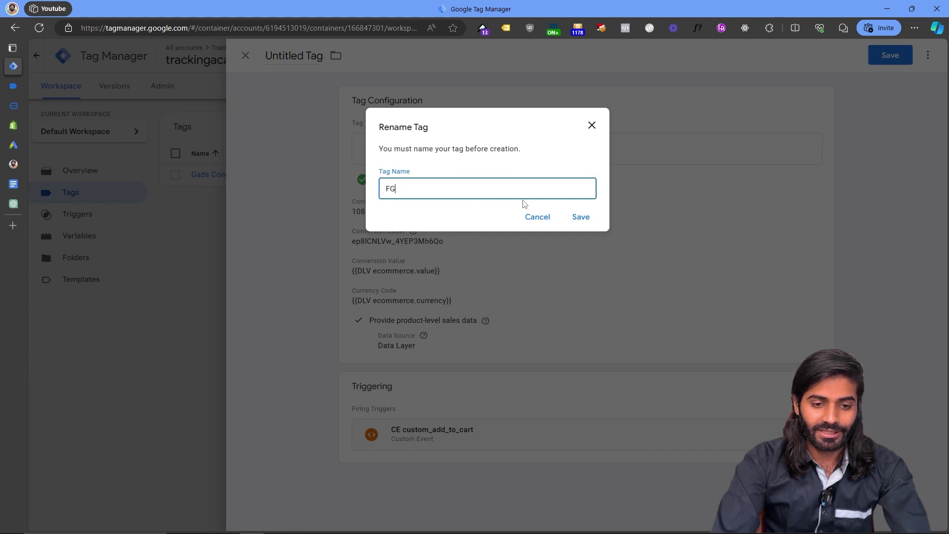
{"action": "type", "text": "ads"}
{"action": "key", "text": "BackSpace"}
{"action": "key", "text": "BackSpace"}
{"action": "key", "text": "BackSpace"}
{"action": "key", "text": "BackSpace"}
{"action": "key", "text": "BackSpace"}
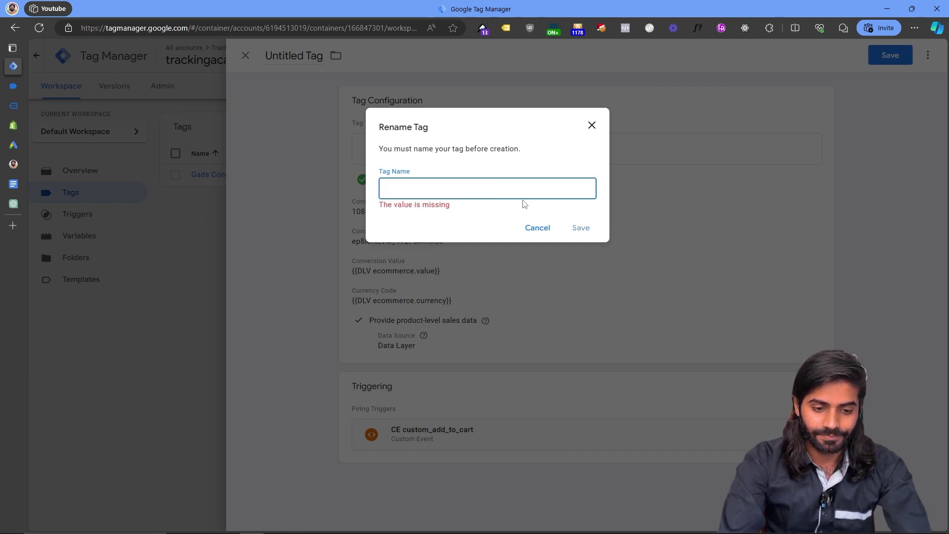
{"action": "type", "text": "Gads CT"}
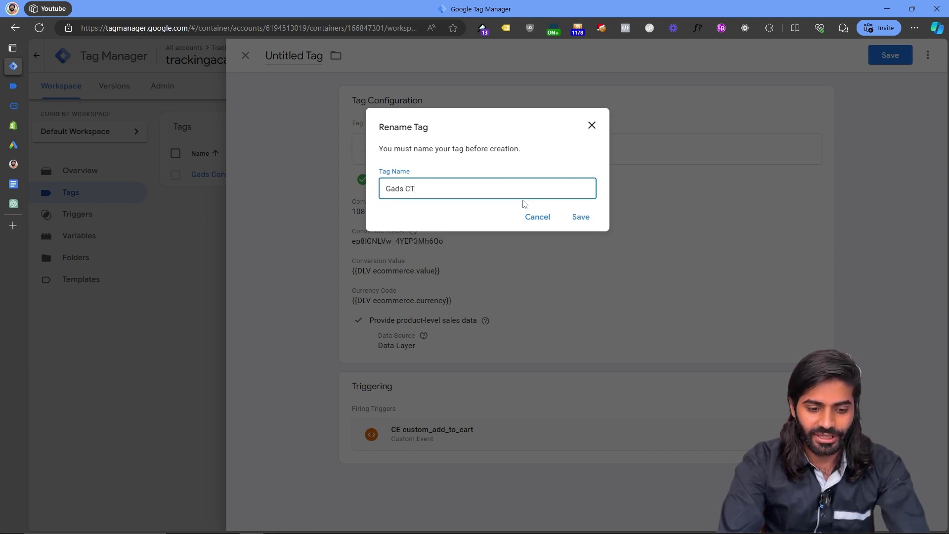
{"action": "type", "text": " AddToC"}
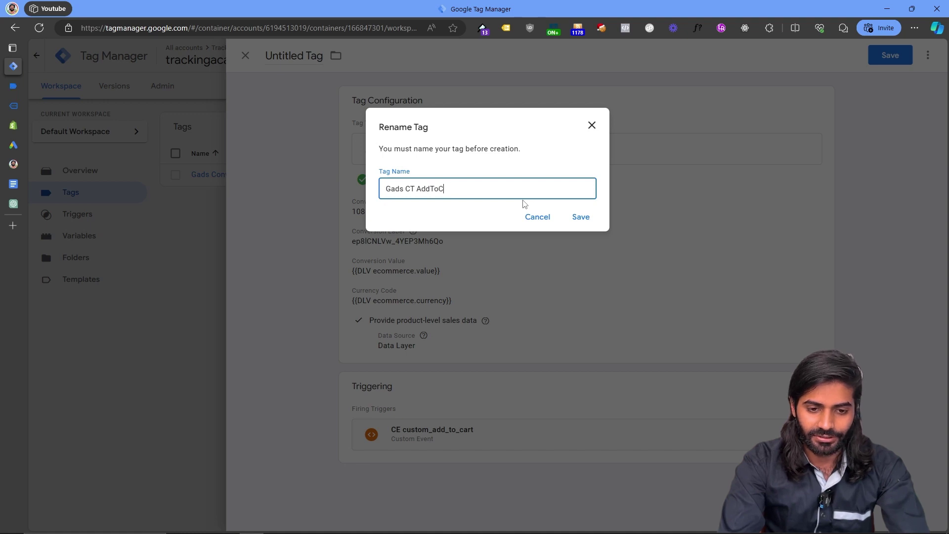
{"action": "type", "text": "art"}
{"action": "left_click", "coordinate": [581, 217]}
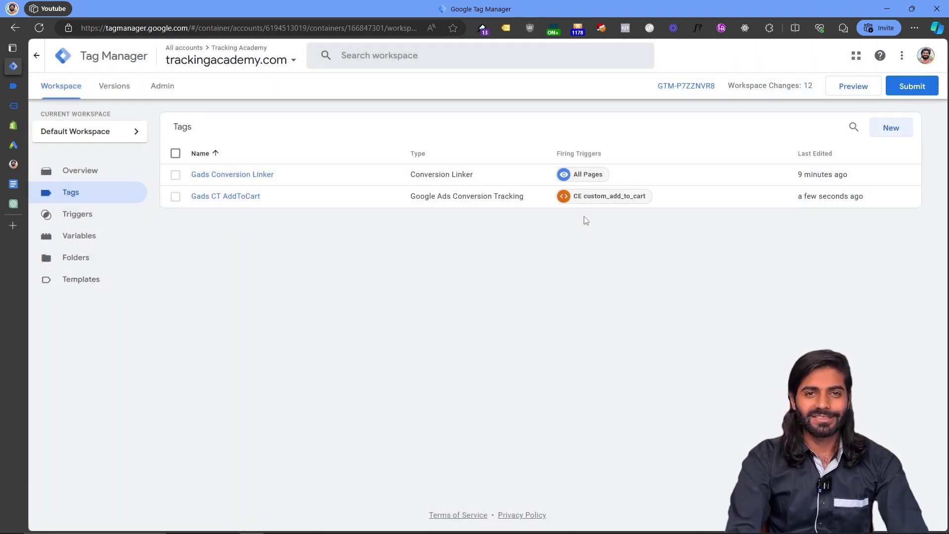
Launch Preview, open Product 002 Title from Featured products and add it to the cart
{"action": "left_click", "coordinate": [846, 81]}
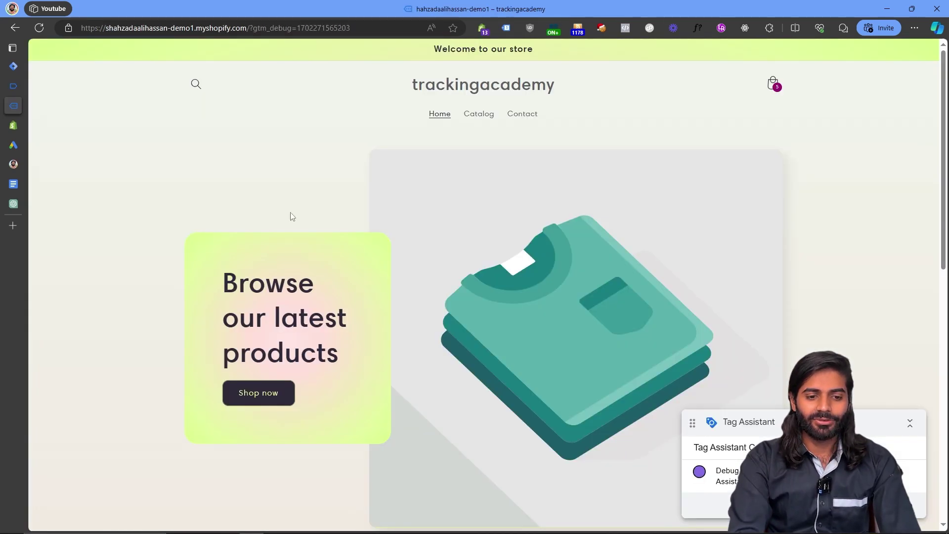
{"action": "scroll", "coordinate": [367, 378], "scroll_direction": "down", "scroll_amount": 1}
{"action": "scroll", "coordinate": [367, 378], "scroll_direction": "down", "scroll_amount": 6}
{"action": "left_click", "coordinate": [400, 291]}
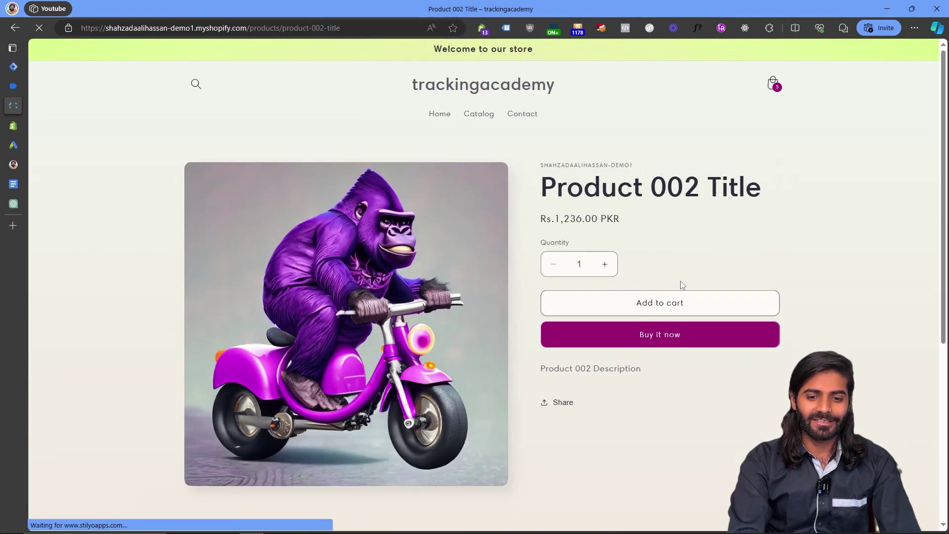
{"action": "left_click", "coordinate": [671, 310]}
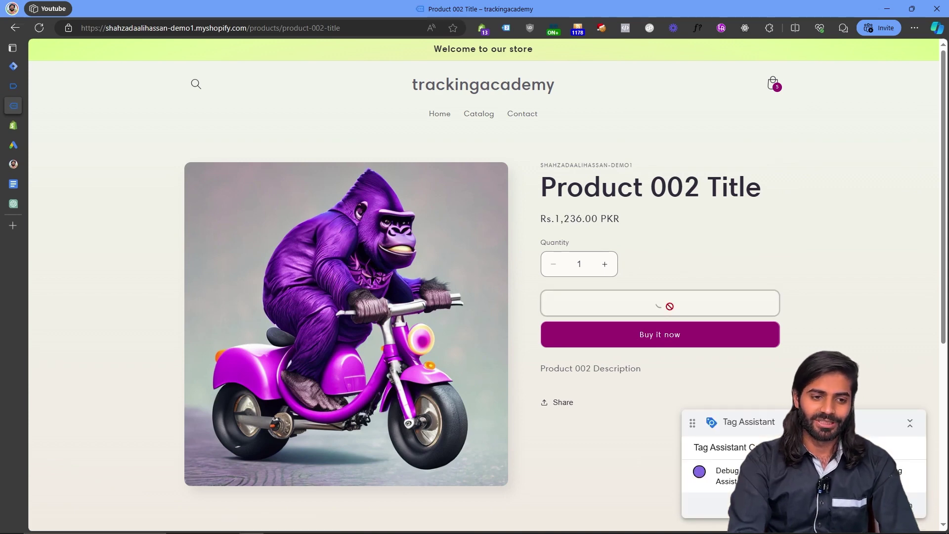
Open the custom_add_to_cart event in Tag Assistant and check that the Gads CT AddToCart tag fired
{"action": "left_click", "coordinate": [14, 85]}
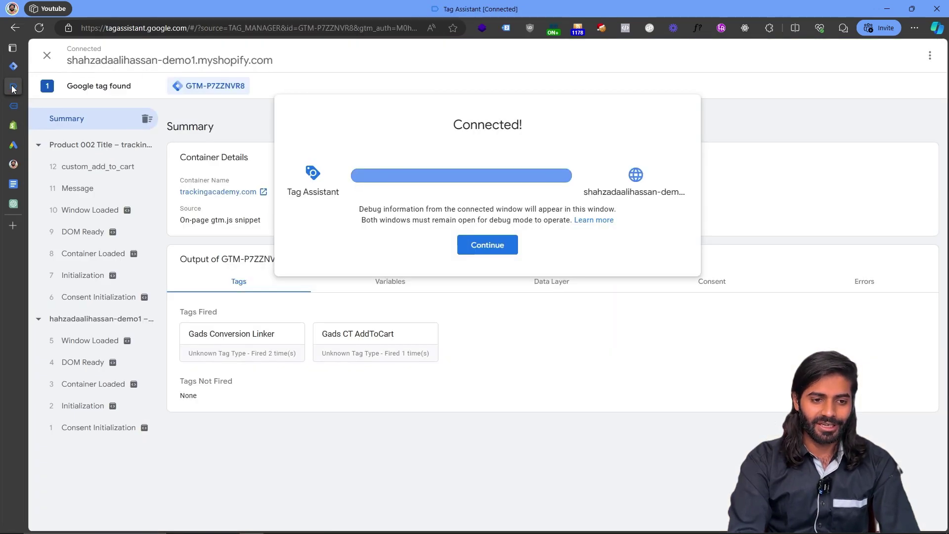
{"action": "left_click", "coordinate": [118, 170]}
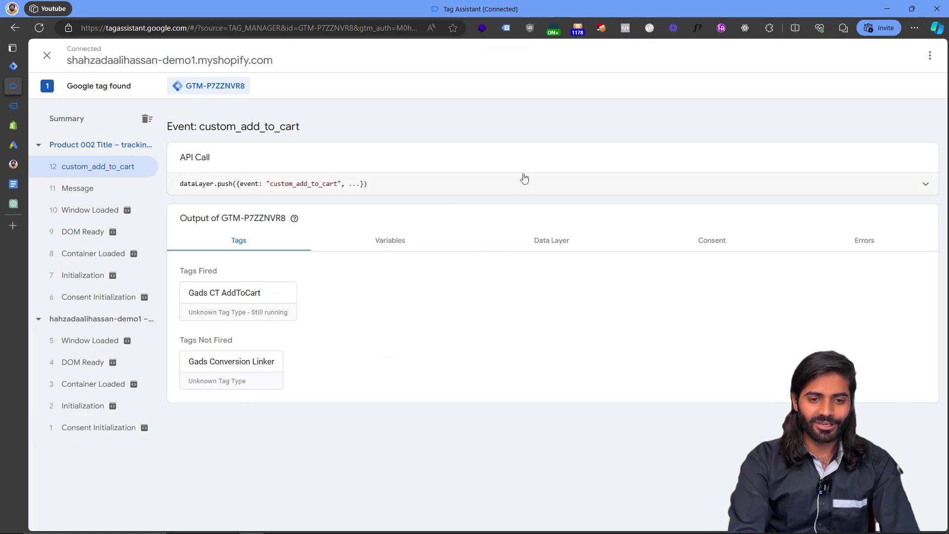
{"action": "left_click", "coordinate": [235, 296]}
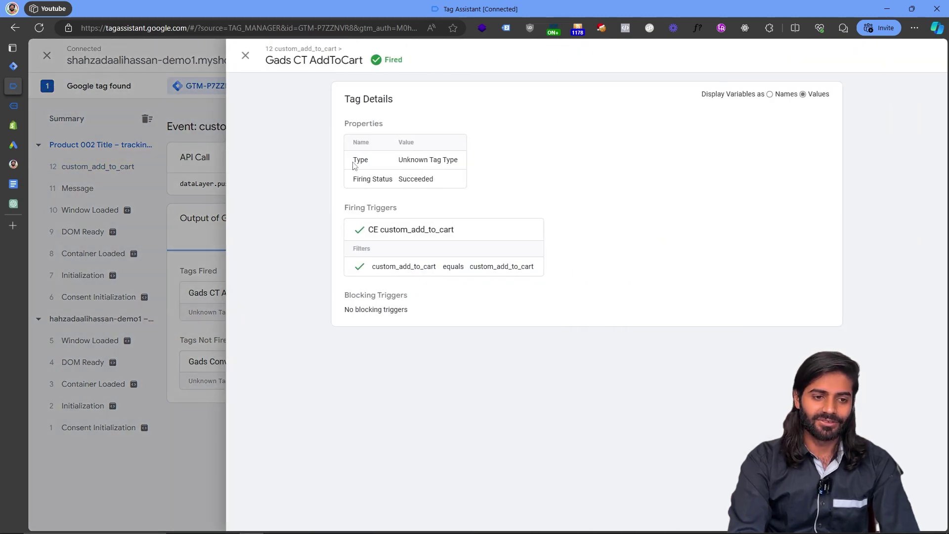
{"action": "left_click", "coordinate": [13, 107]}
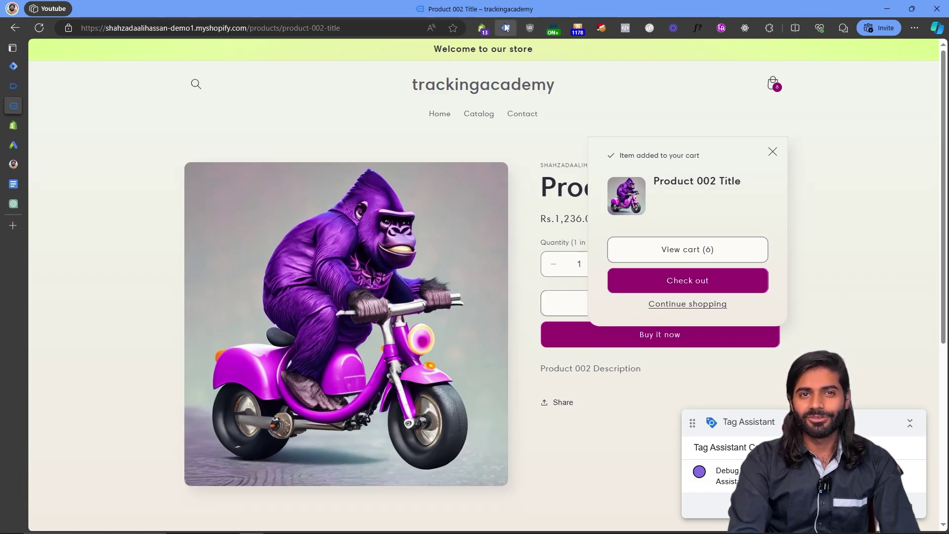
Check the Google Ads Conversion Tracking hit's URL parameters table for value 1236 and currency PKR
{"action": "left_click", "coordinate": [505, 28]}
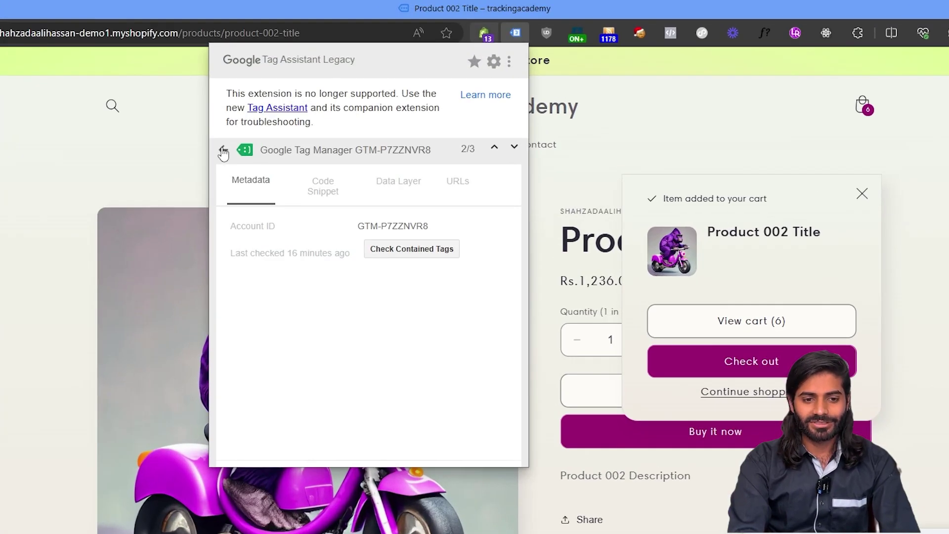
{"action": "left_click", "coordinate": [248, 136]}
{"action": "left_click", "coordinate": [313, 204]}
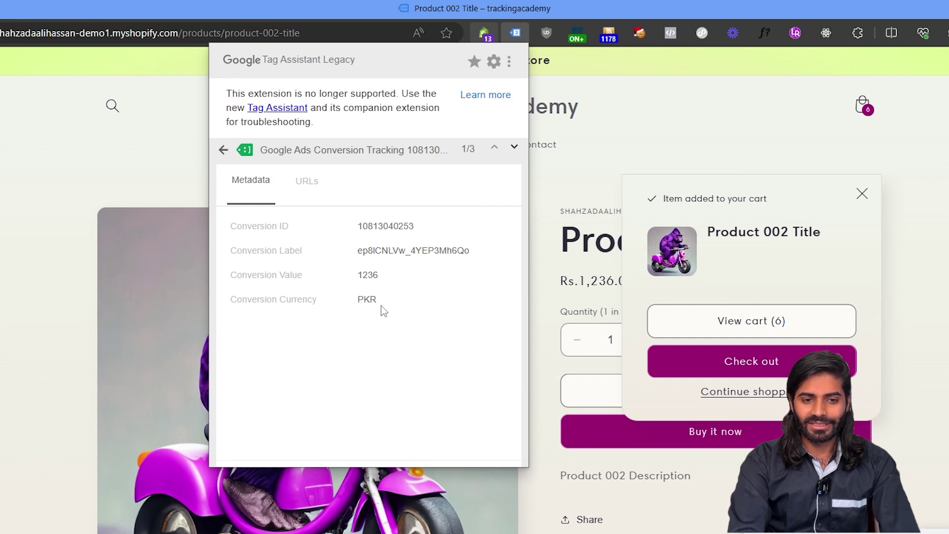
{"action": "left_click", "coordinate": [306, 181]}
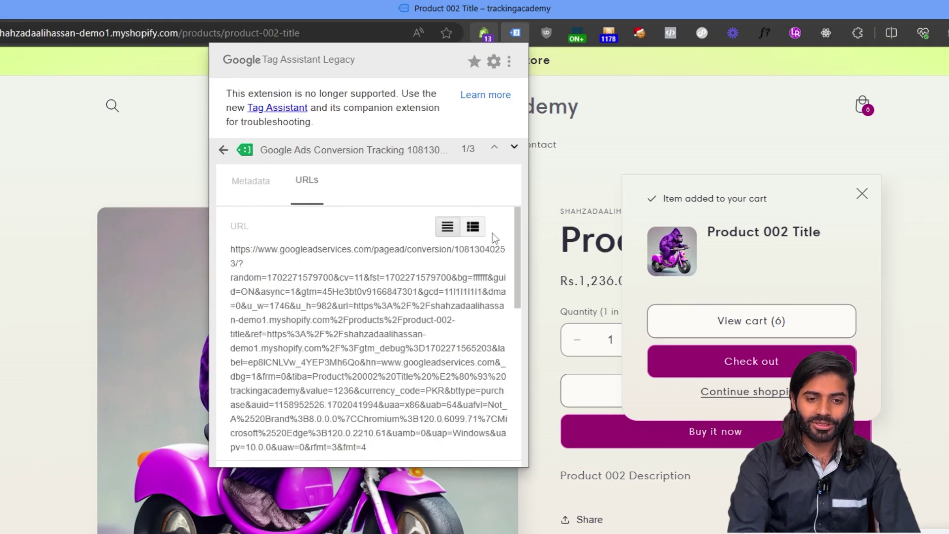
{"action": "left_click", "coordinate": [473, 227]}
{"action": "scroll", "coordinate": [473, 227], "scroll_direction": "down", "scroll_amount": 10}
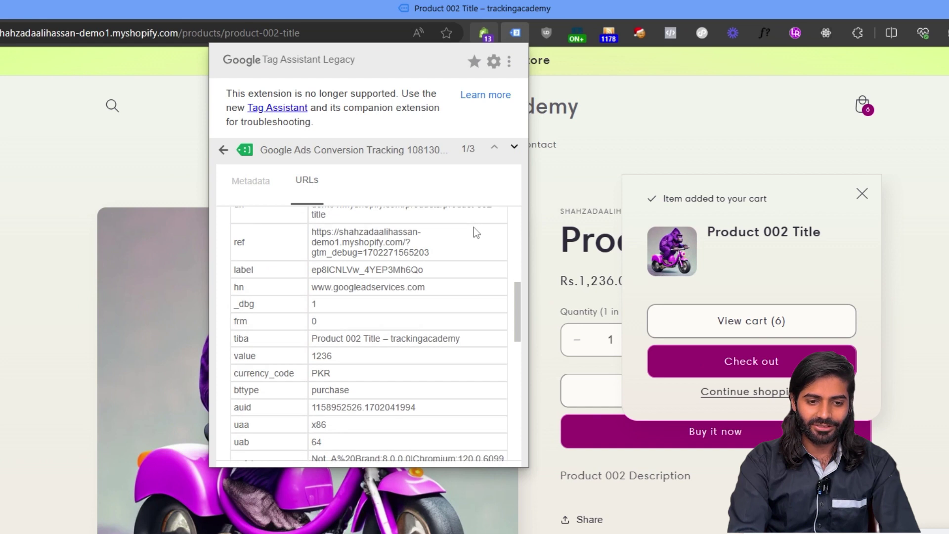
{"action": "scroll", "coordinate": [315, 265], "scroll_direction": "up", "scroll_amount": 3}
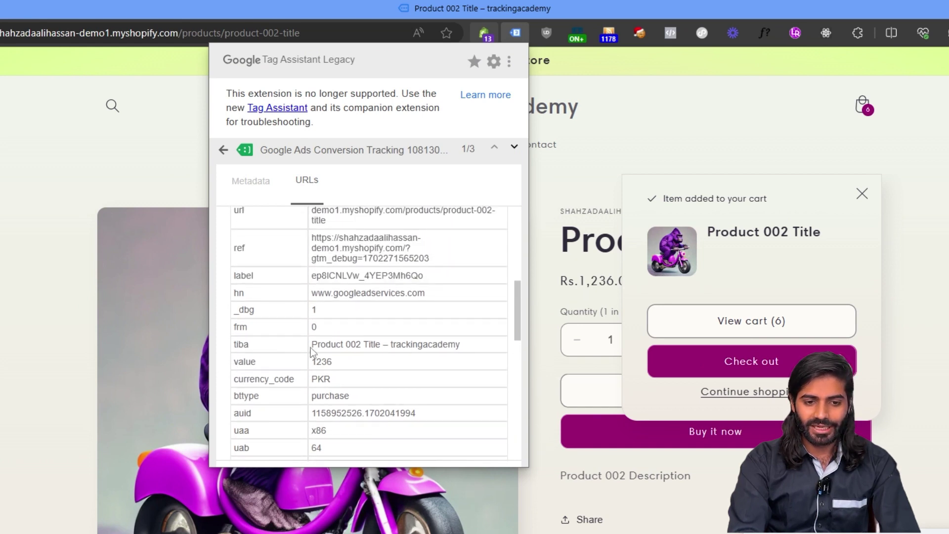
{"action": "left_click_drag", "start_coordinate": [311, 347], "coordinate": [463, 342]}
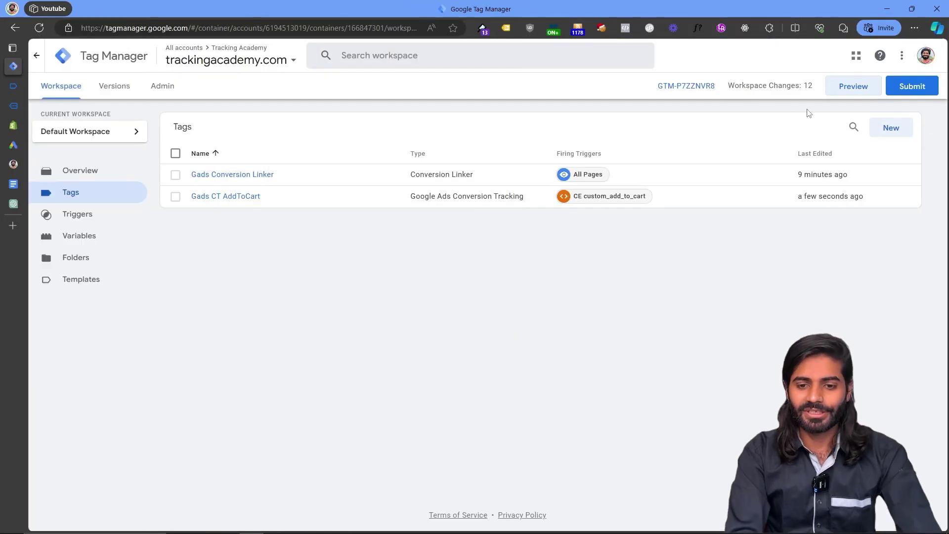
Publish Version 15, named with the author's name plus 'Gads CT AddToCart'
{"action": "left_click", "coordinate": [927, 89]}
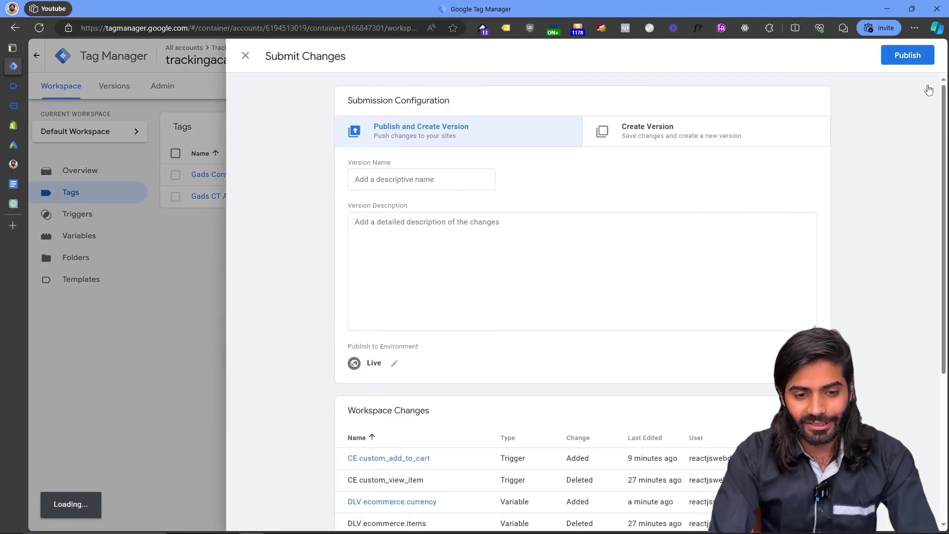
{"action": "left_click", "coordinate": [474, 178]}
{"action": "type", "text": "D"}
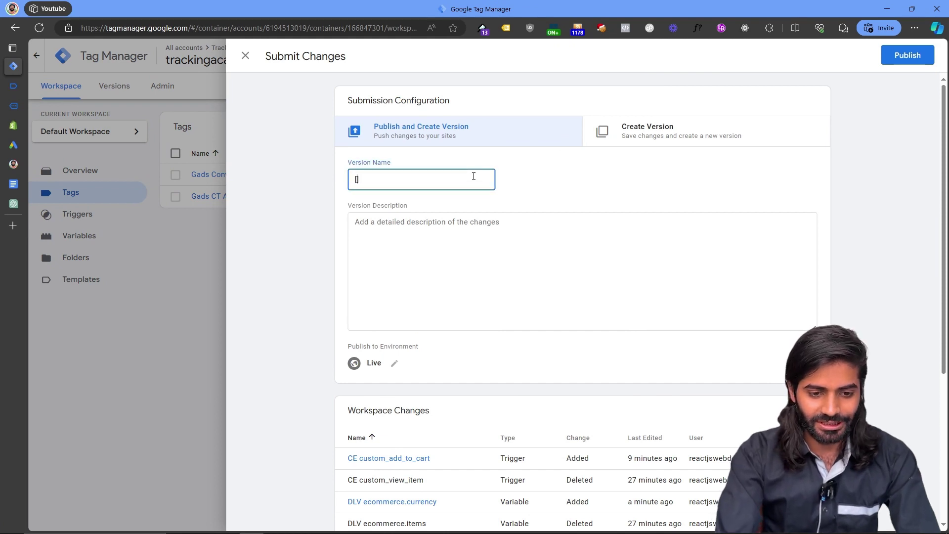
{"action": "type", "text": "ShahzadaAliHassan] Gads CT Add"}
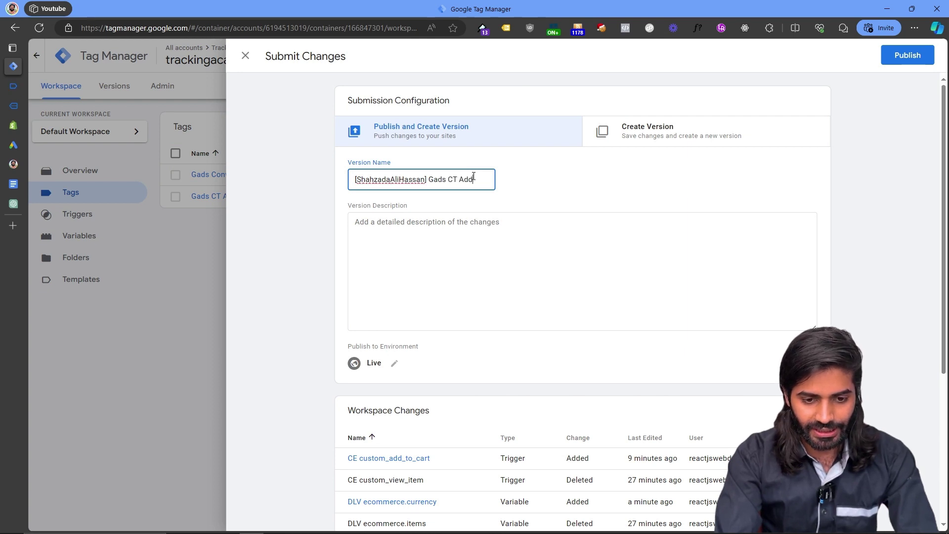
{"action": "type", "text": "Cart"}
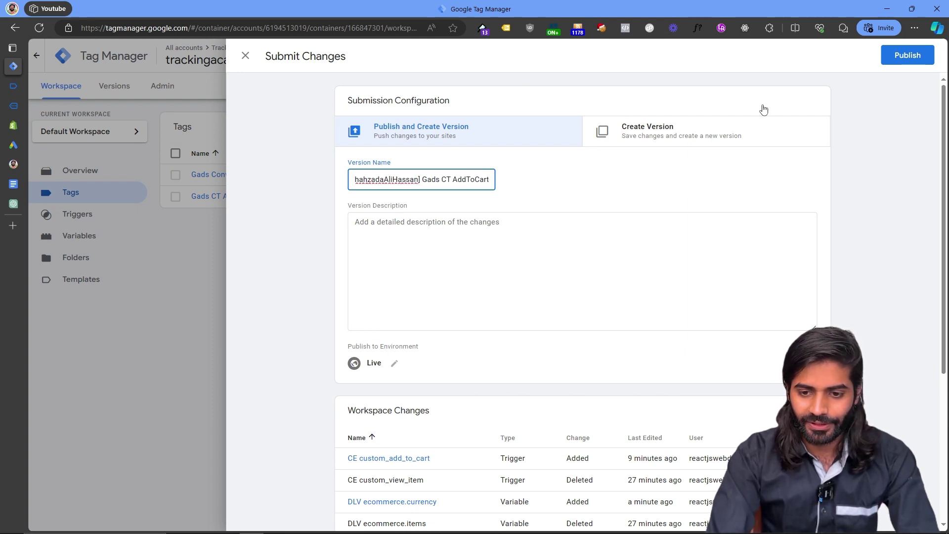
{"action": "left_click", "coordinate": [910, 53]}
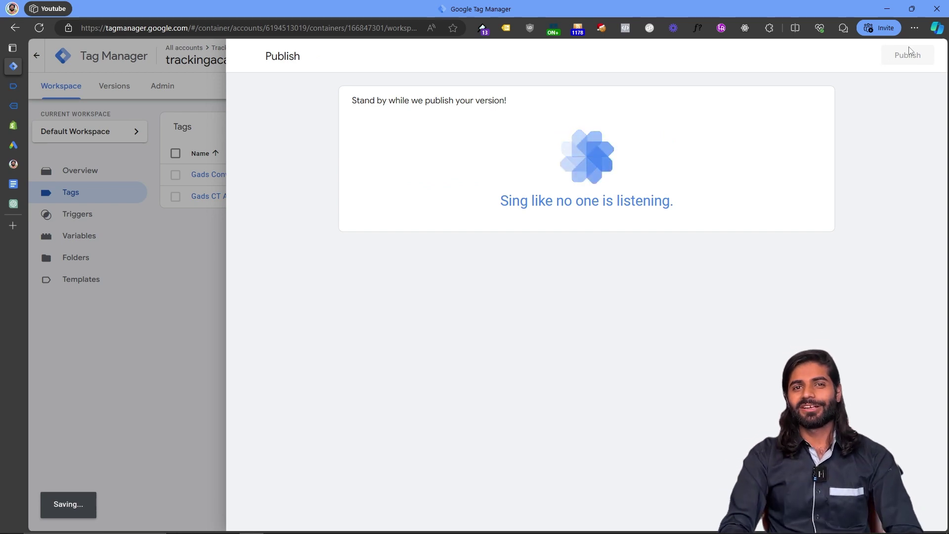